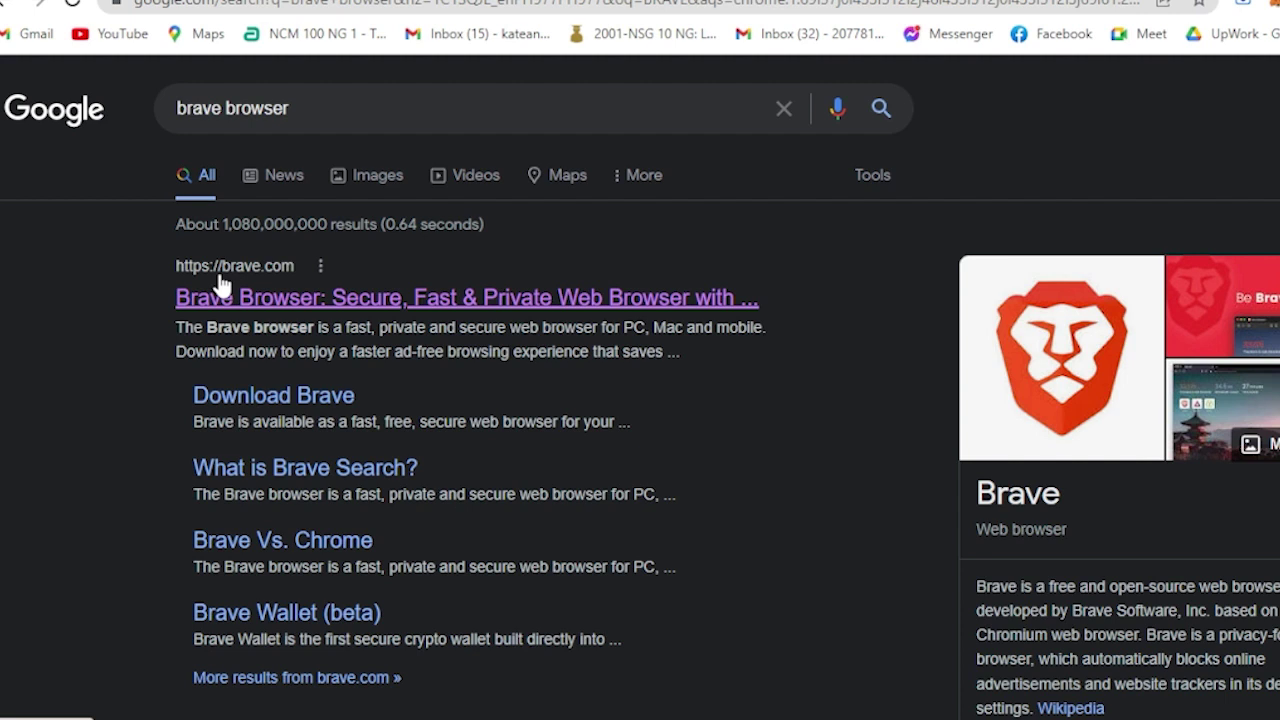
Open the Brave website from the search results and read its sections on privacy, switching browsers and the super app
{"action": "left_click", "coordinate": [331, 299]}
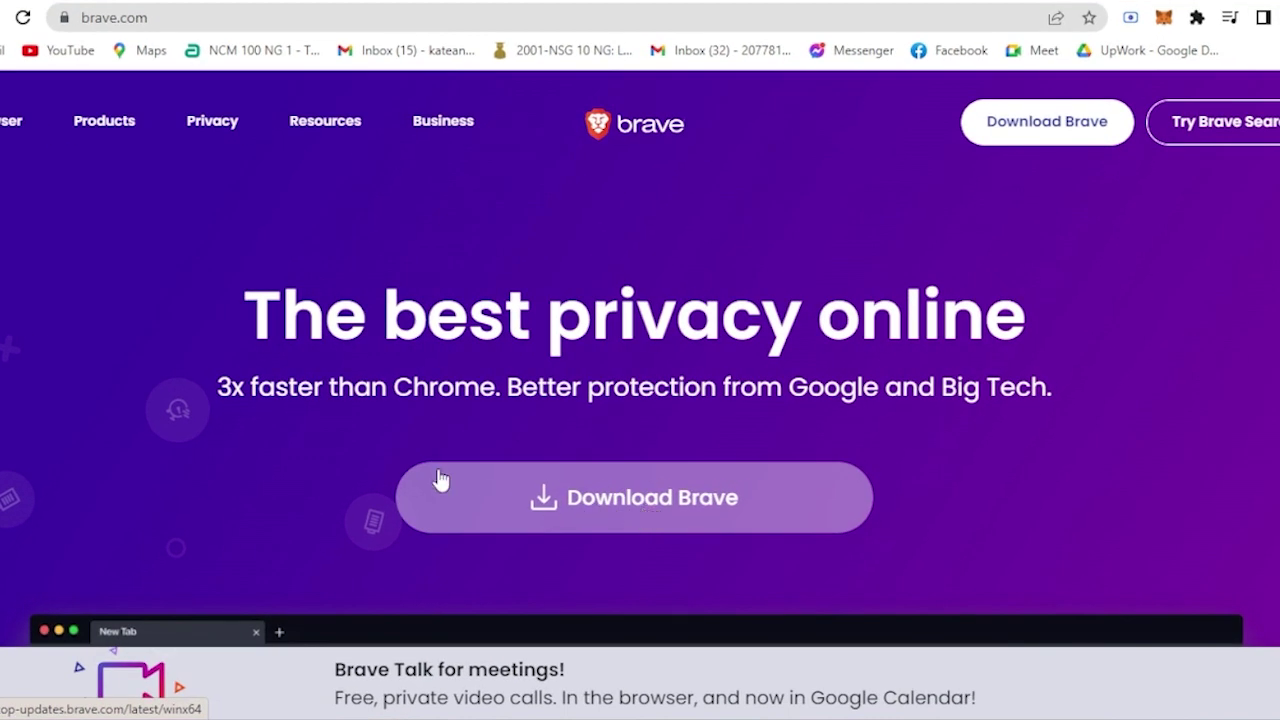
{"action": "scroll", "coordinate": [437, 480], "scroll_direction": "down", "scroll_amount": 4}
{"action": "scroll", "coordinate": [344, 450], "scroll_direction": "down", "scroll_amount": 7}
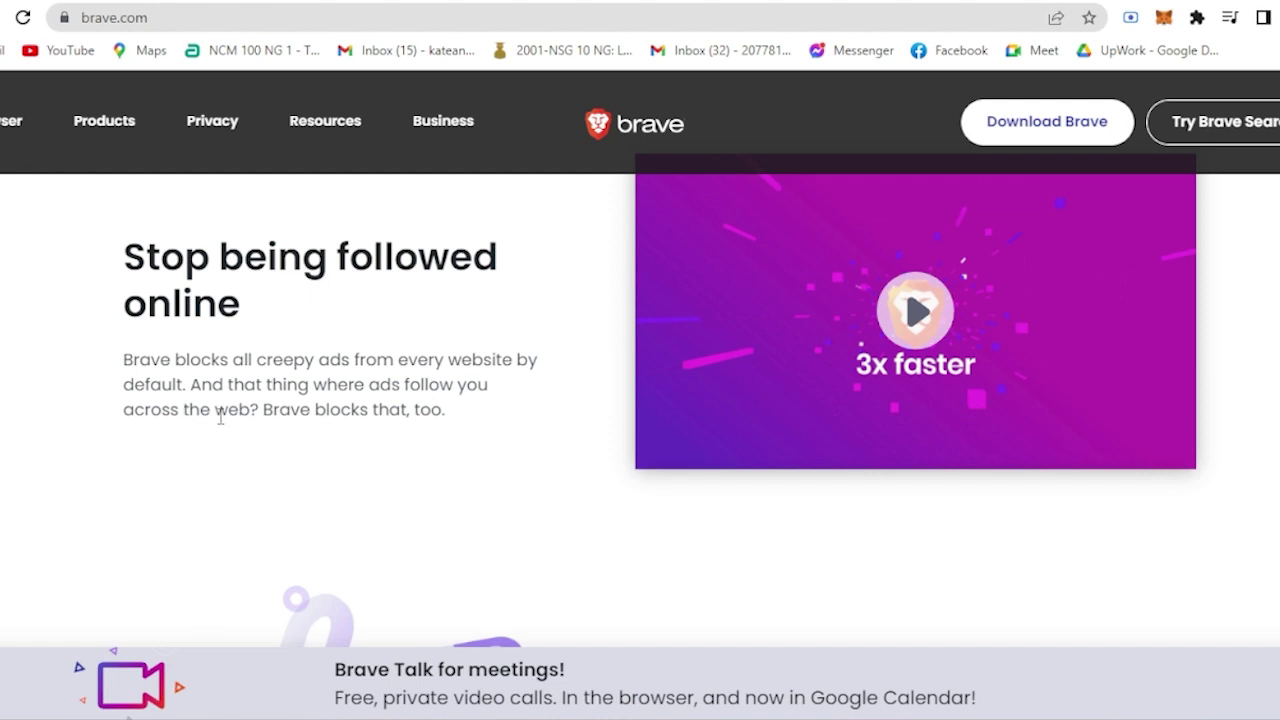
{"action": "scroll", "coordinate": [343, 450], "scroll_direction": "up", "scroll_amount": 2}
{"action": "scroll", "coordinate": [389, 444], "scroll_direction": "down", "scroll_amount": 1}
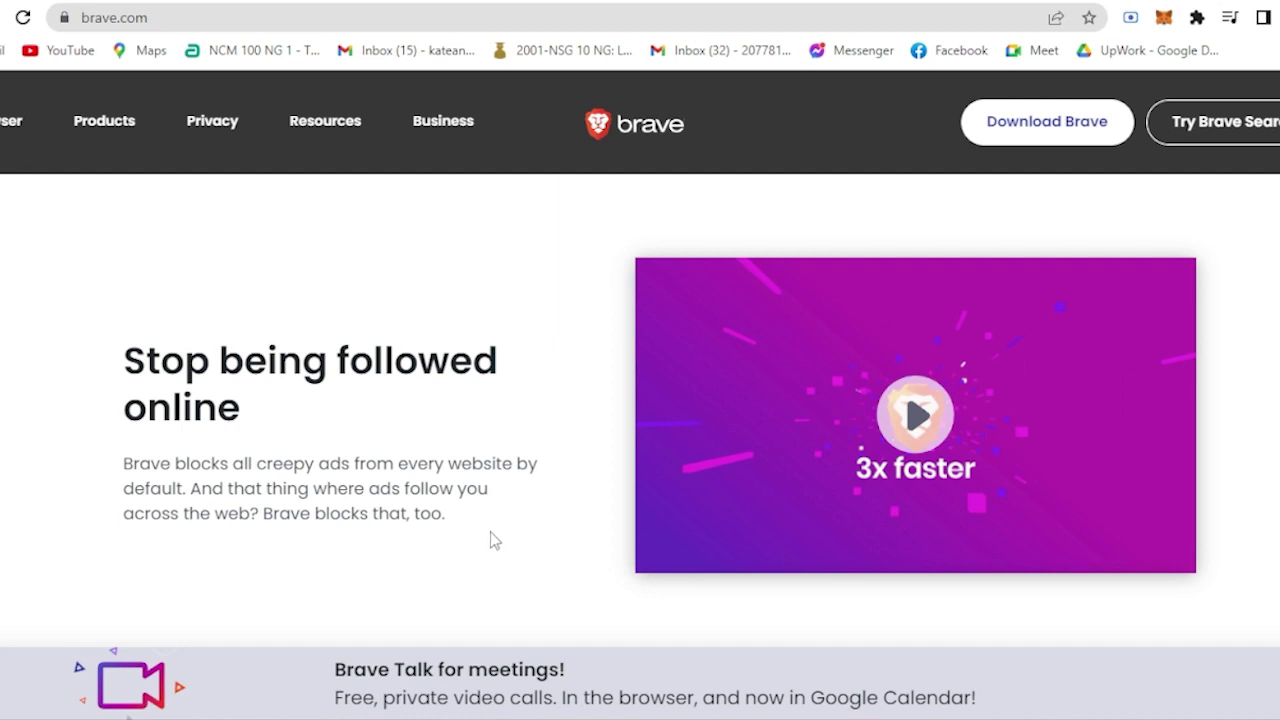
{"action": "scroll", "coordinate": [490, 540], "scroll_direction": "down", "scroll_amount": 2}
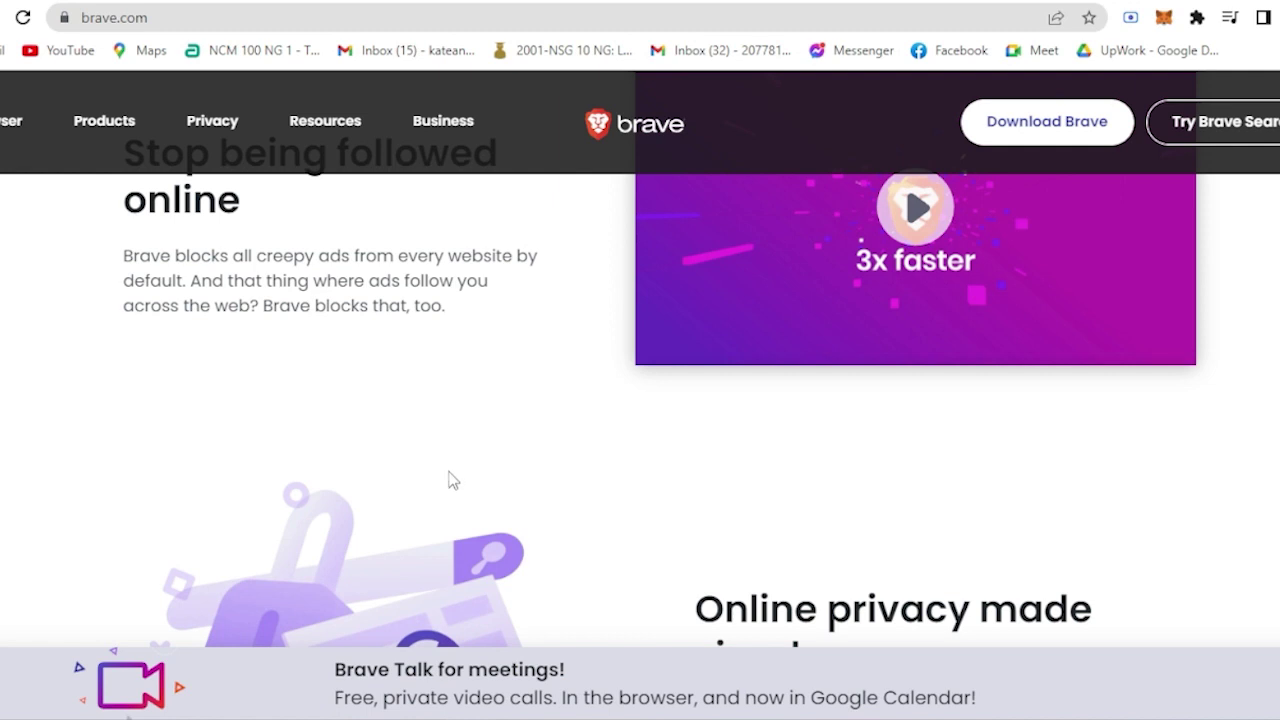
{"action": "scroll", "coordinate": [614, 494], "scroll_direction": "down", "scroll_amount": 1}
{"action": "scroll", "coordinate": [613, 496], "scroll_direction": "down", "scroll_amount": 2}
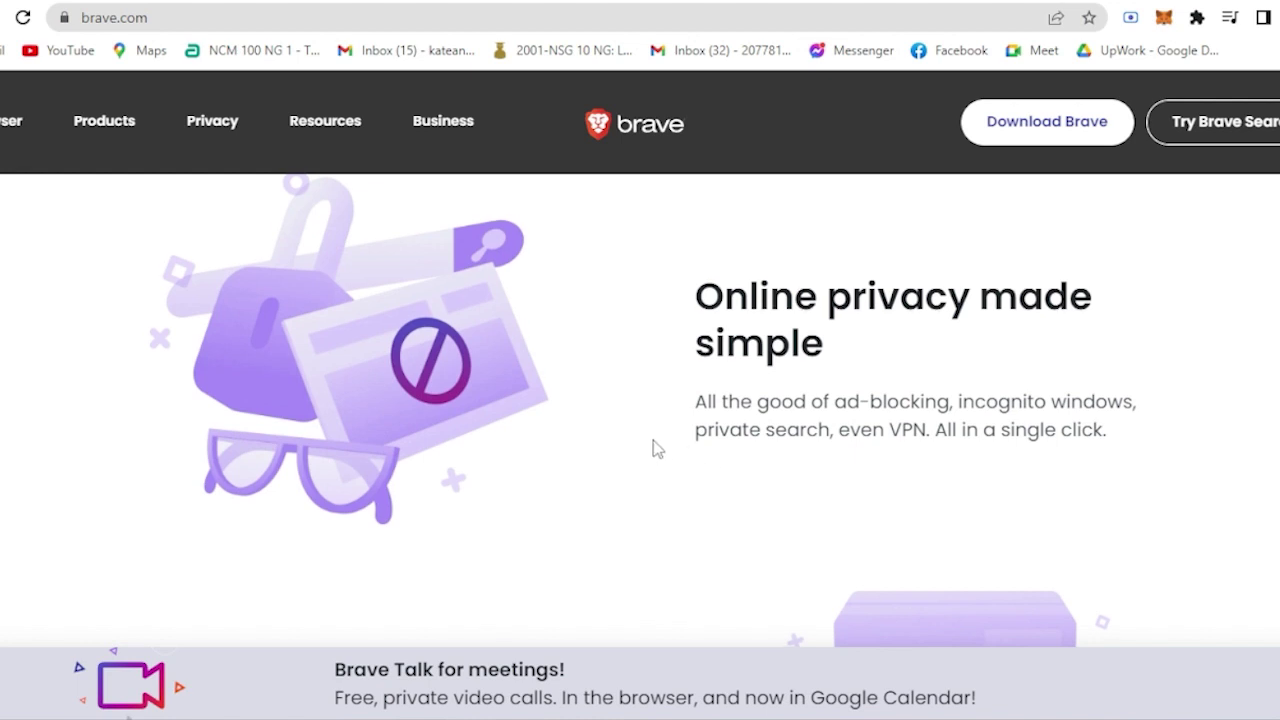
{"action": "scroll", "coordinate": [655, 450], "scroll_direction": "down", "scroll_amount": 3}
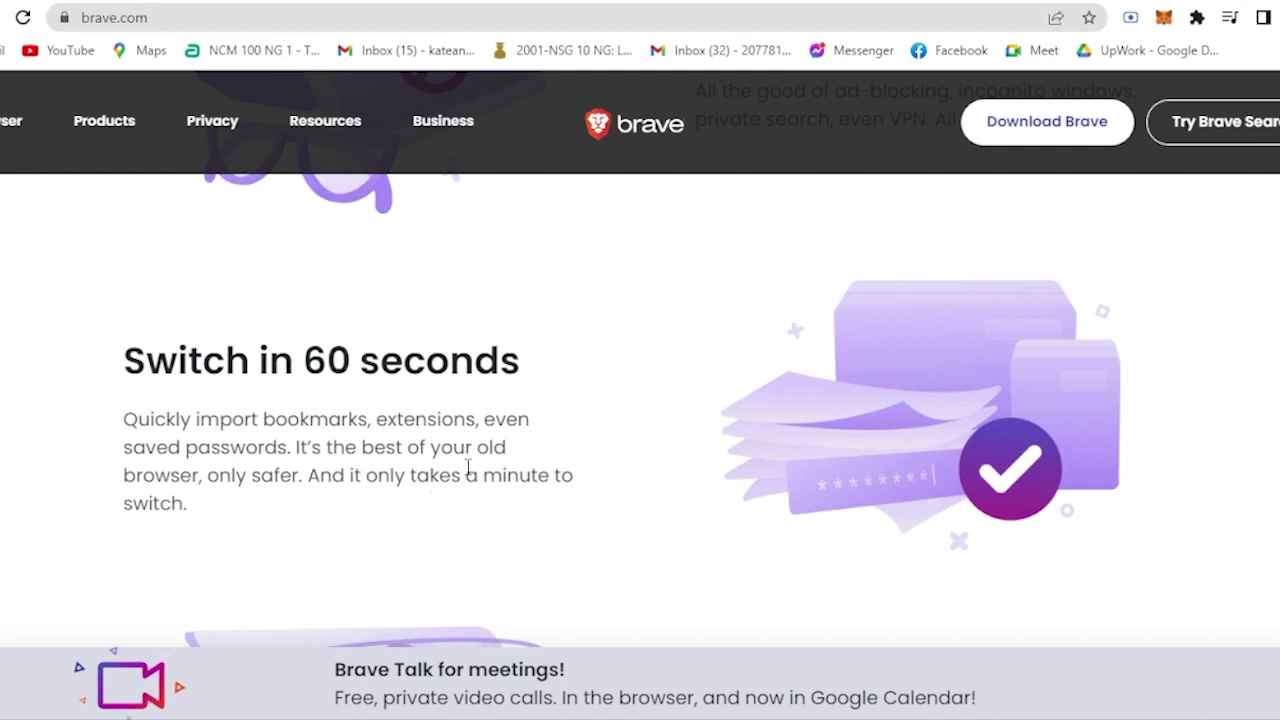
{"action": "scroll", "coordinate": [468, 470], "scroll_direction": "down", "scroll_amount": 3}
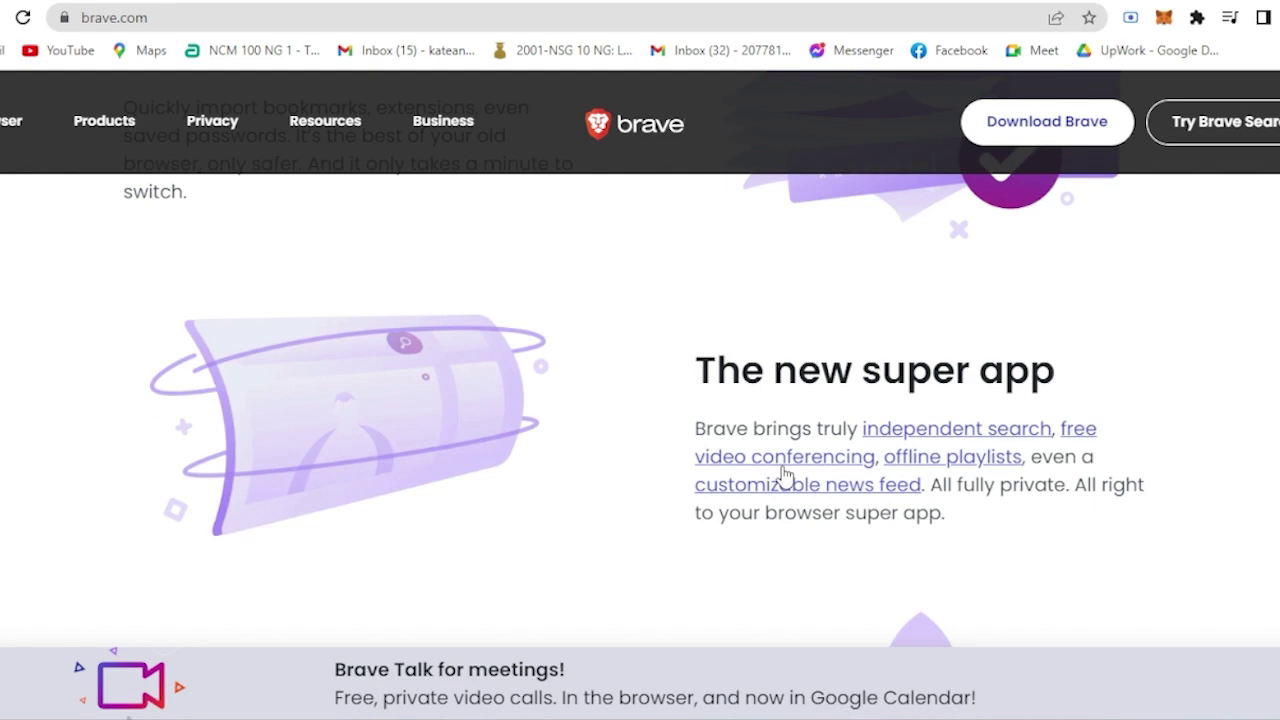
{"action": "scroll", "coordinate": [810, 508], "scroll_direction": "down", "scroll_amount": 1}
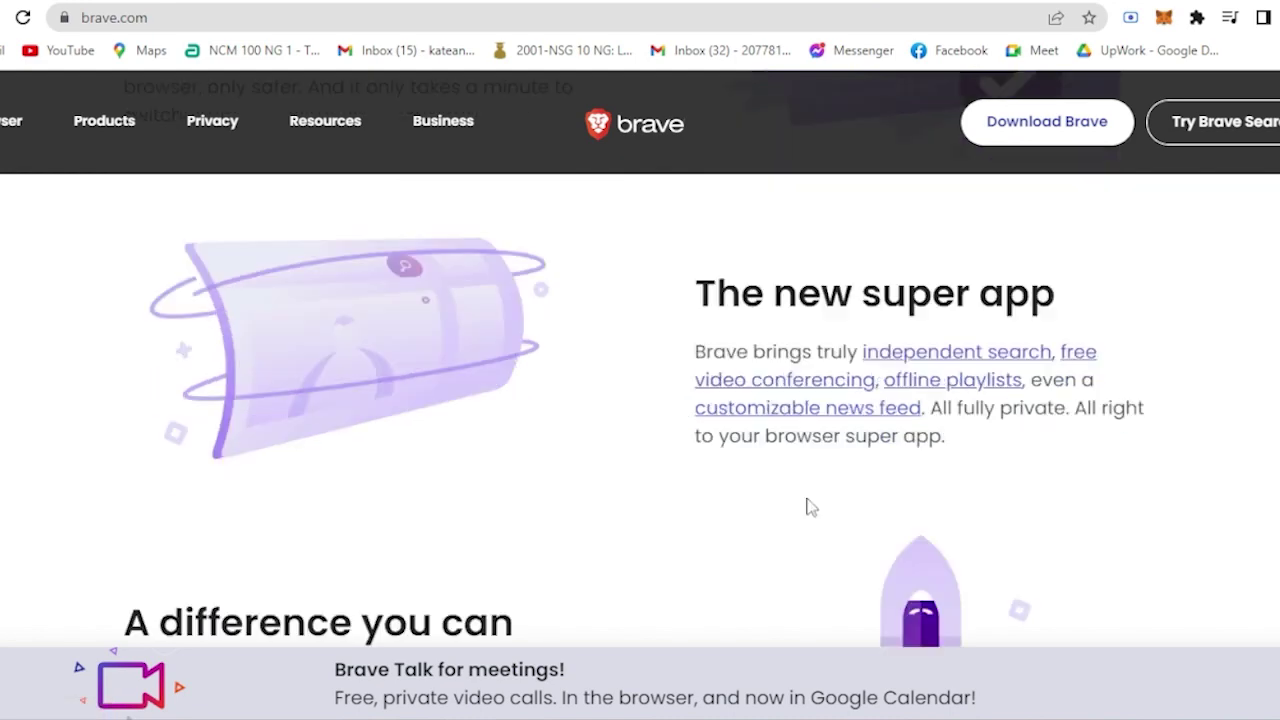
{"action": "scroll", "coordinate": [810, 508], "scroll_direction": "down", "scroll_amount": 3}
Examine the table comparing Brave's built-in privacy features with those of Firefox, Safari and Google Chrome
{"action": "scroll", "coordinate": [663, 486], "scroll_direction": "down", "scroll_amount": 2}
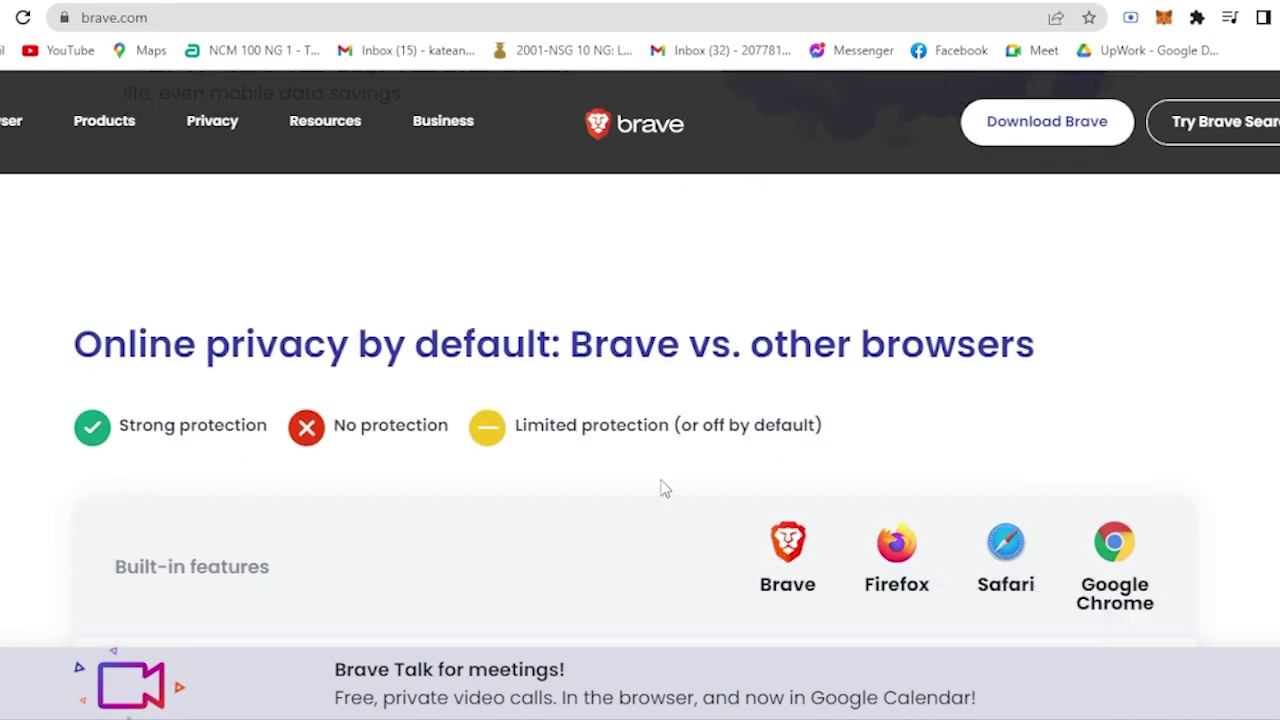
{"action": "scroll", "coordinate": [663, 488], "scroll_direction": "down", "scroll_amount": 2}
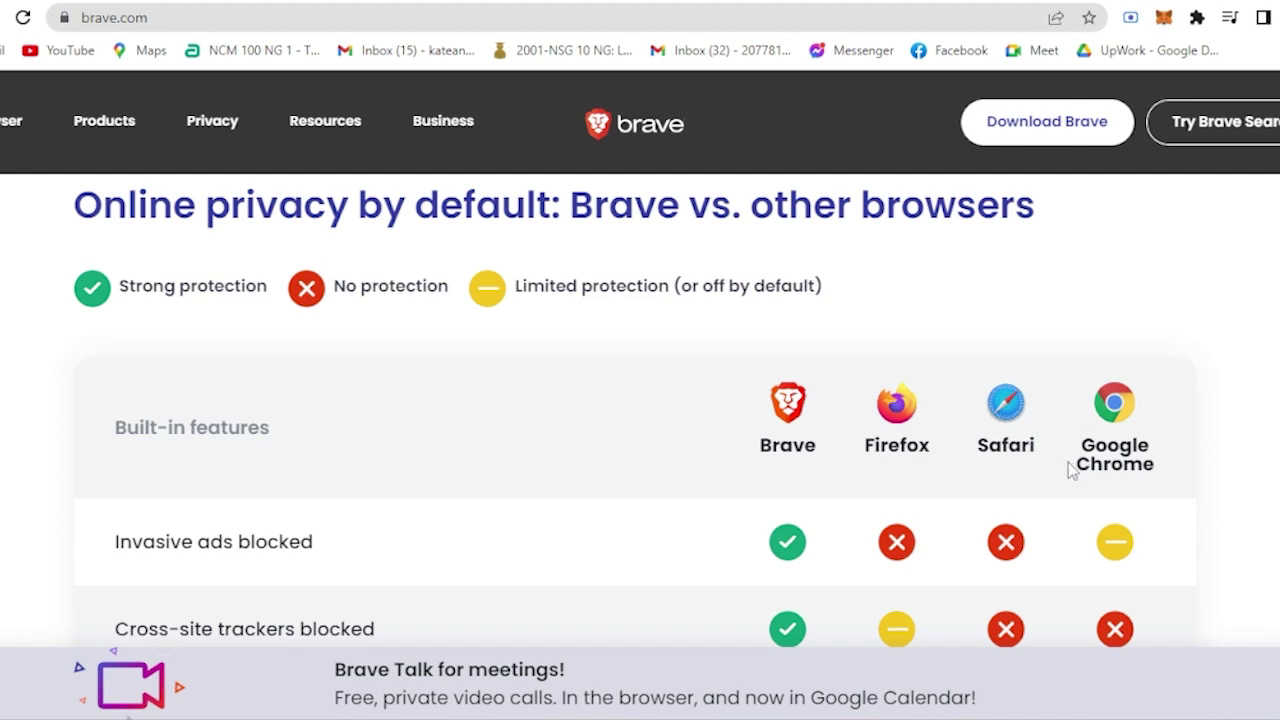
{"action": "scroll", "coordinate": [940, 431], "scroll_direction": "down", "scroll_amount": 1}
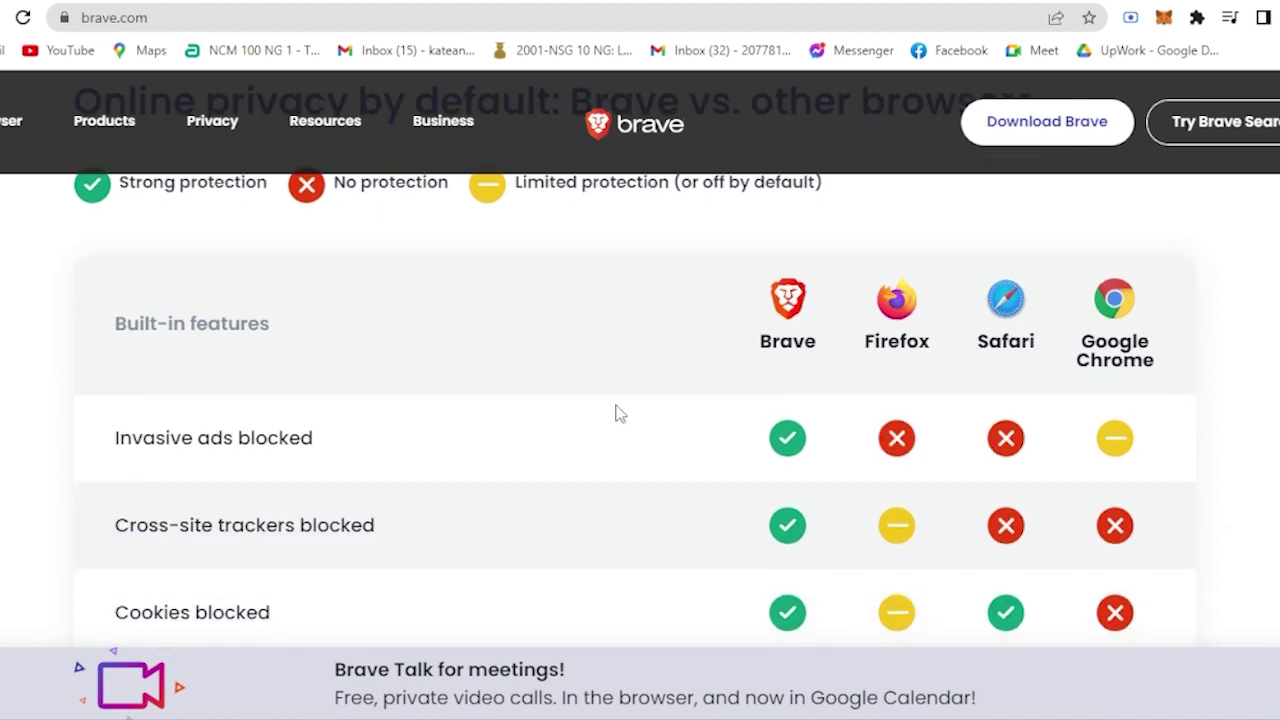
{"action": "scroll", "coordinate": [534, 405], "scroll_direction": "up", "scroll_amount": 1}
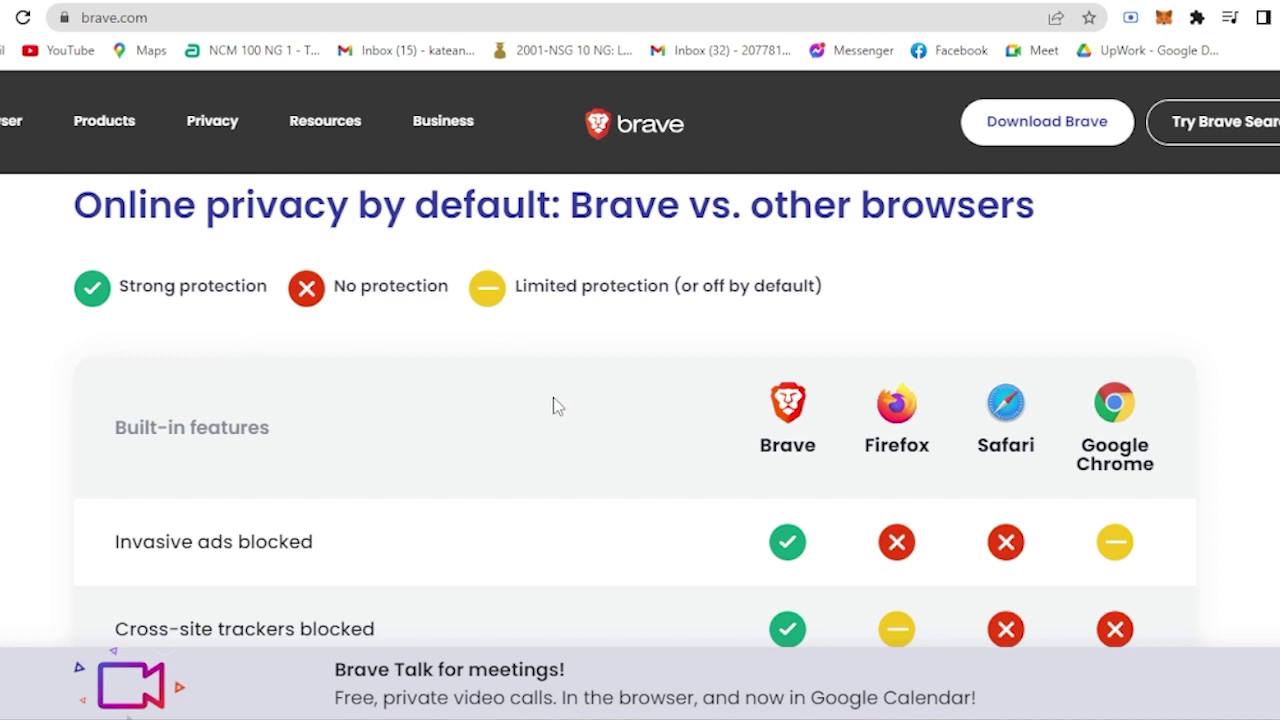
{"action": "scroll", "coordinate": [651, 437], "scroll_direction": "down", "scroll_amount": 1}
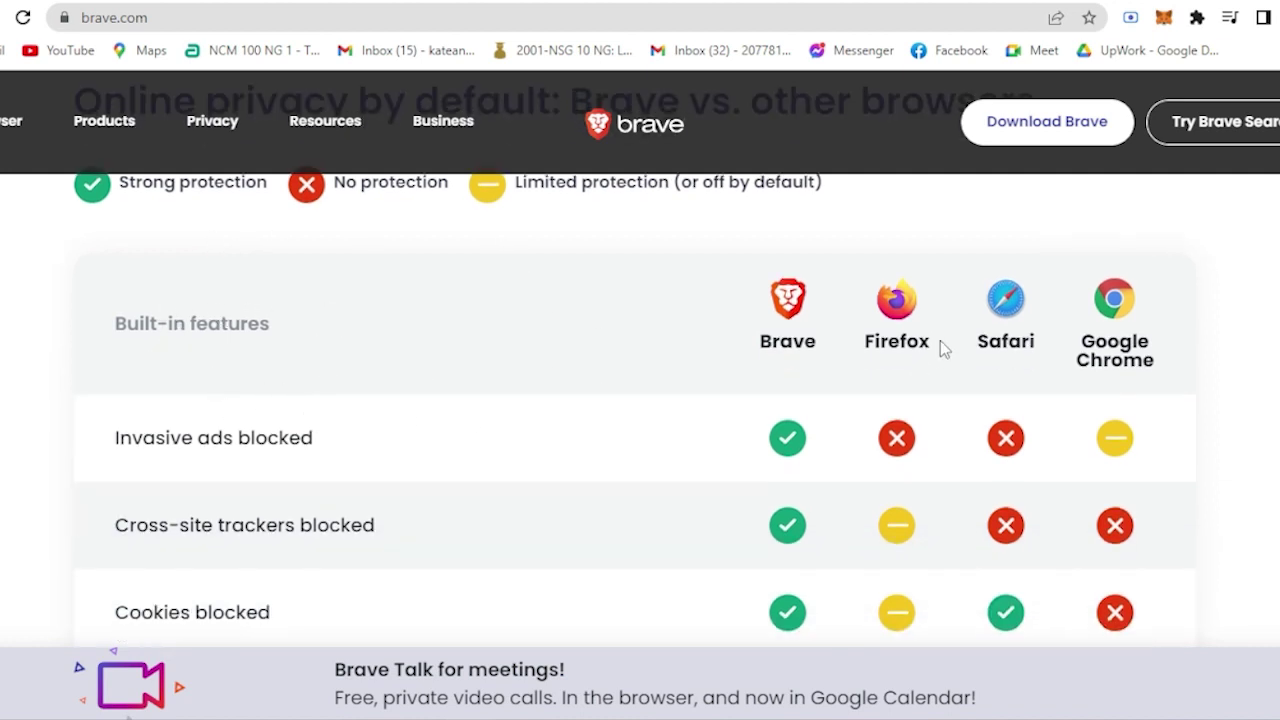
{"action": "scroll", "coordinate": [786, 444], "scroll_direction": "down", "scroll_amount": 1}
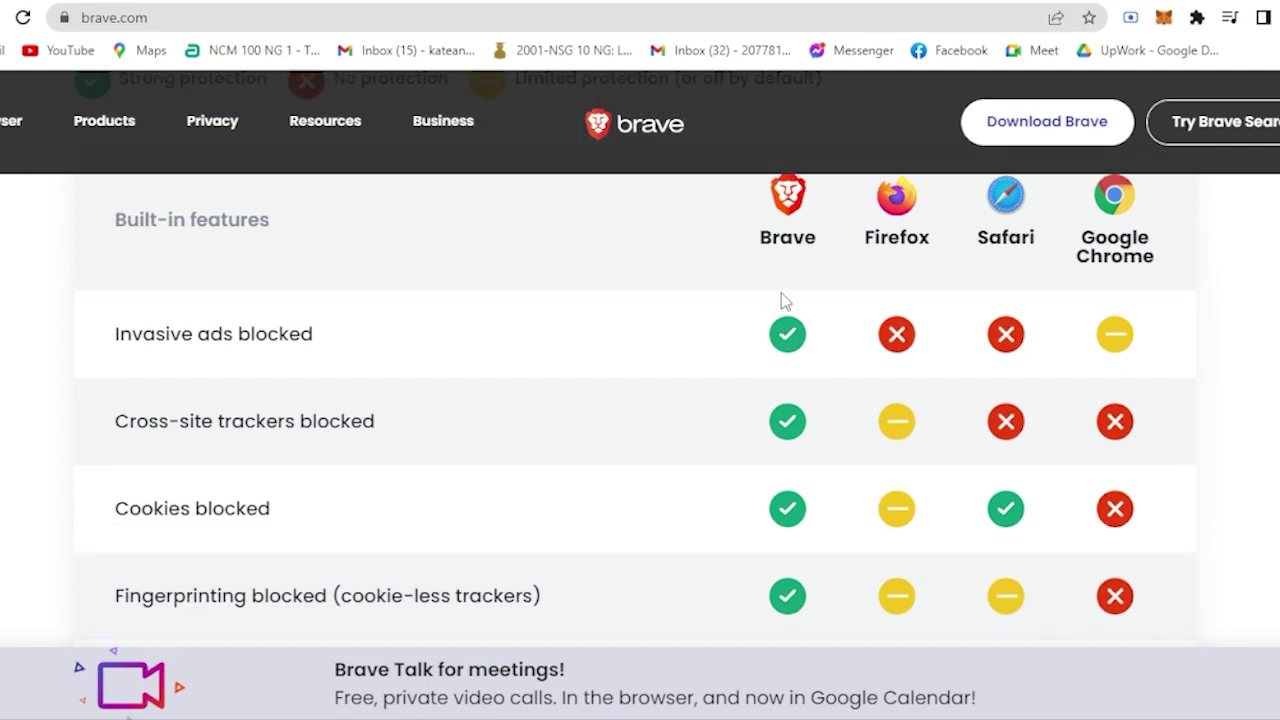
{"action": "scroll", "coordinate": [771, 434], "scroll_direction": "down", "scroll_amount": 4}
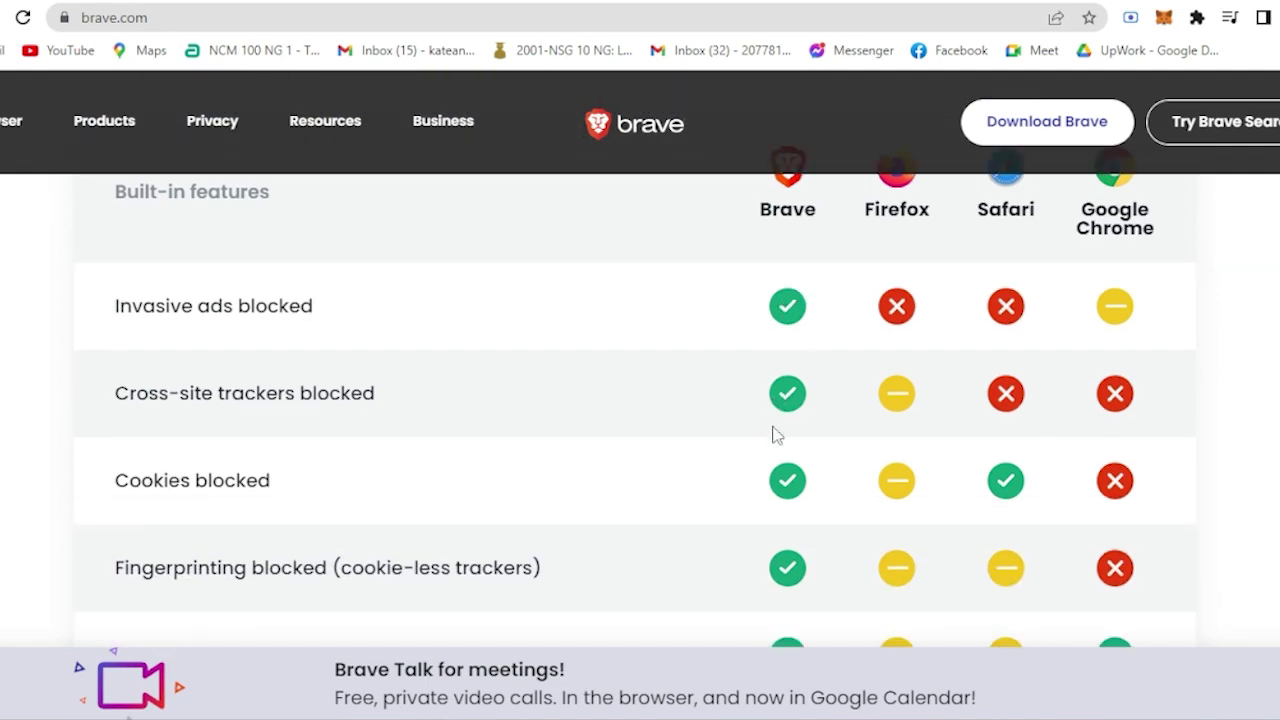
{"action": "scroll", "coordinate": [762, 515], "scroll_direction": "up", "scroll_amount": 4}
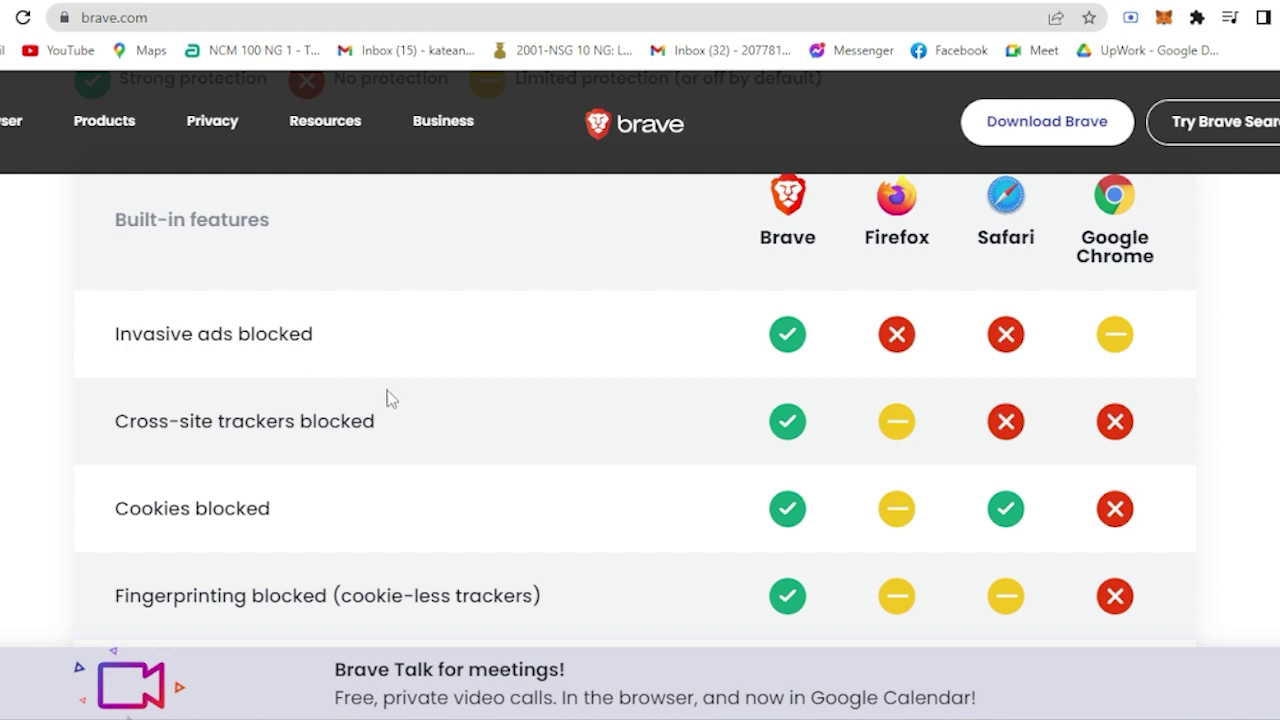
{"action": "scroll", "coordinate": [386, 397], "scroll_direction": "down", "scroll_amount": 1}
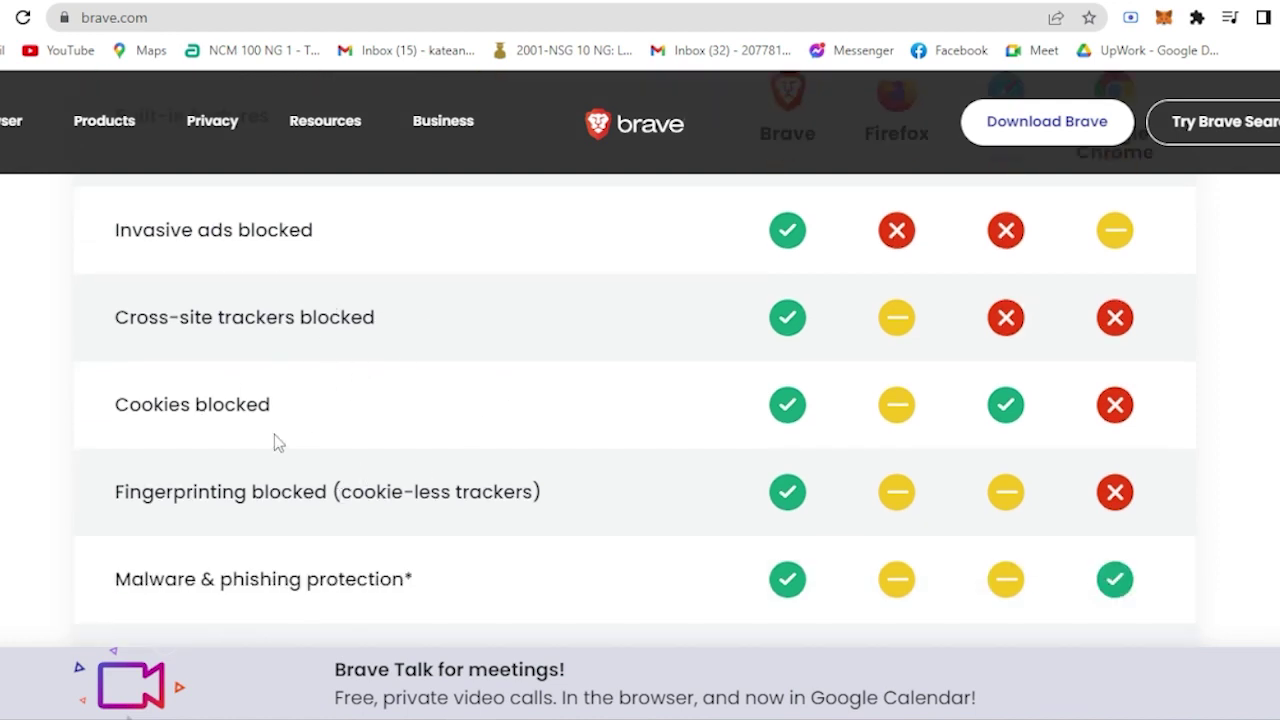
{"action": "scroll", "coordinate": [313, 455], "scroll_direction": "down", "scroll_amount": 2}
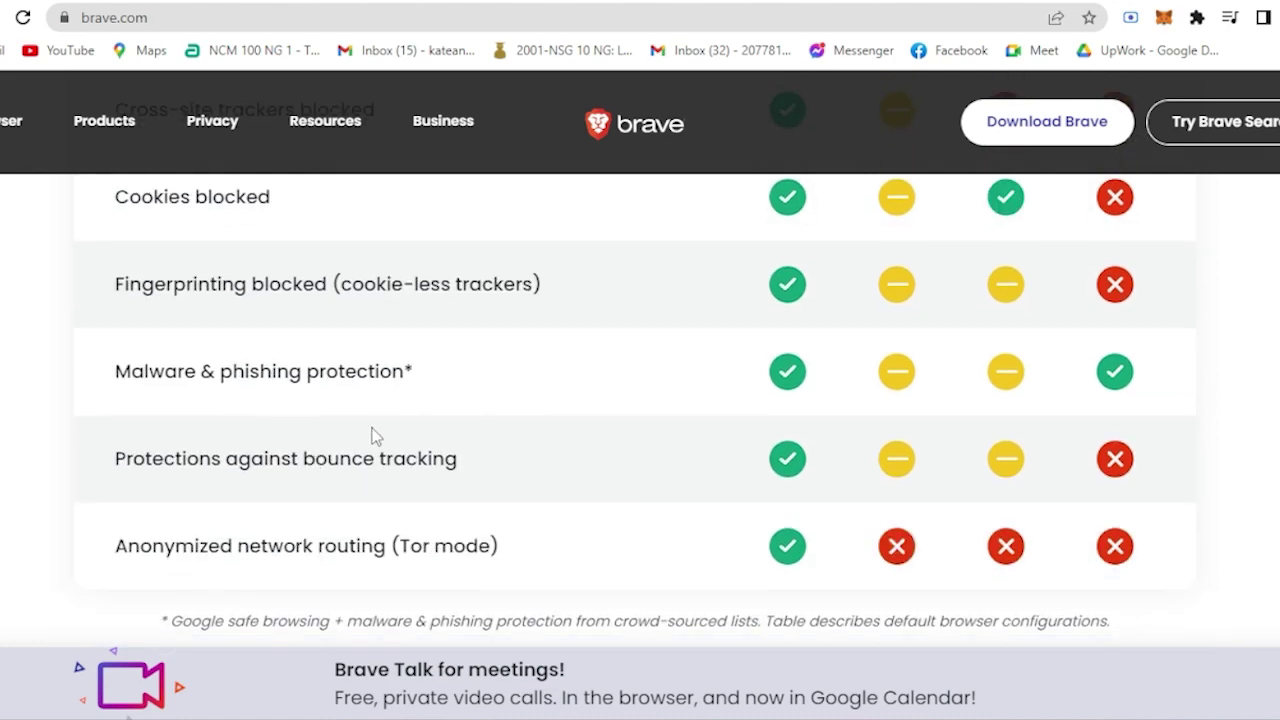
Skim the advanced features section and download Brave from the main banner of the home page
{"action": "scroll", "coordinate": [308, 484], "scroll_direction": "down", "scroll_amount": 2}
{"action": "scroll", "coordinate": [614, 437], "scroll_direction": "down", "scroll_amount": 6}
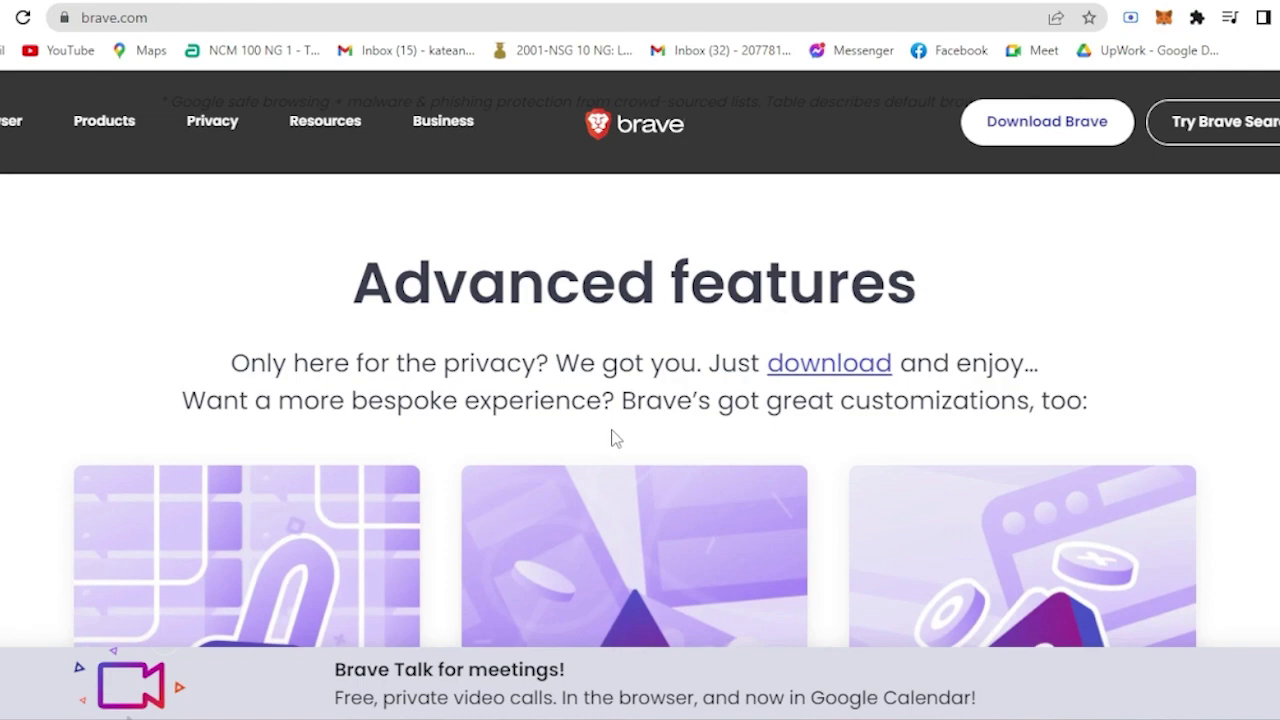
{"action": "scroll", "coordinate": [597, 410], "scroll_direction": "down", "scroll_amount": 8}
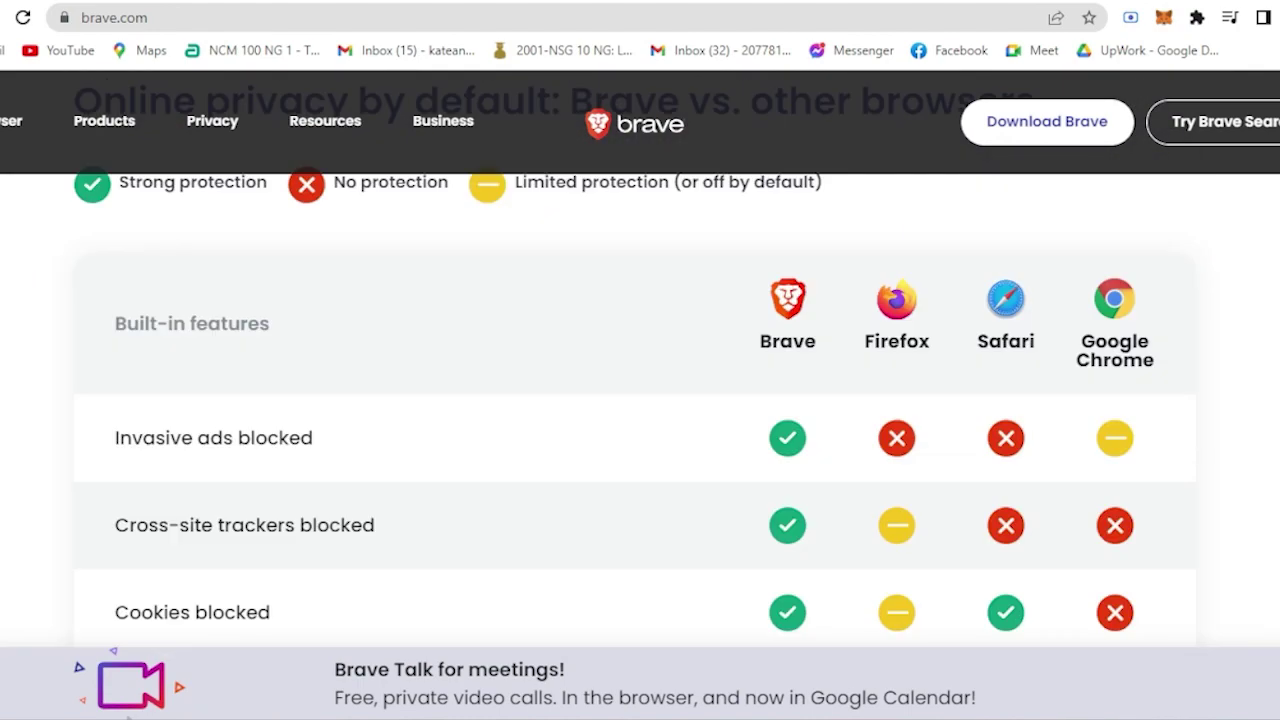
{"action": "scroll", "coordinate": [640, 400], "scroll_direction": "up", "scroll_amount": 15}
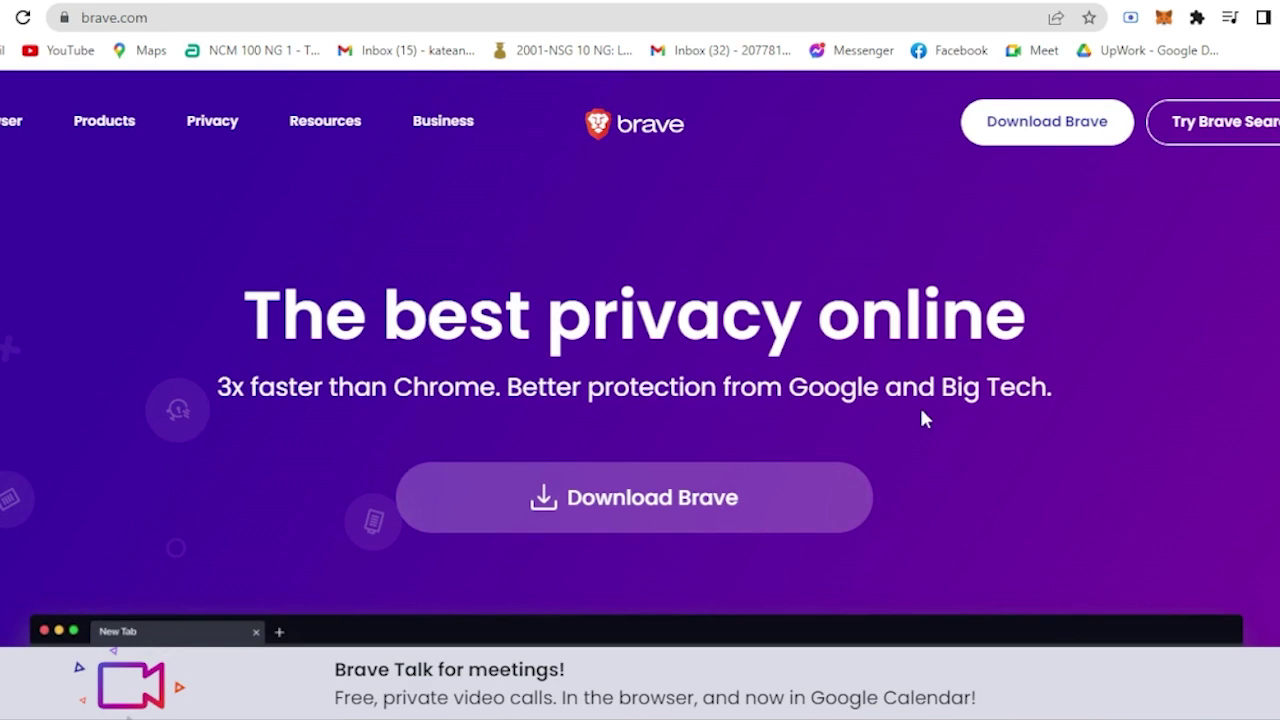
{"action": "left_click", "coordinate": [660, 500]}
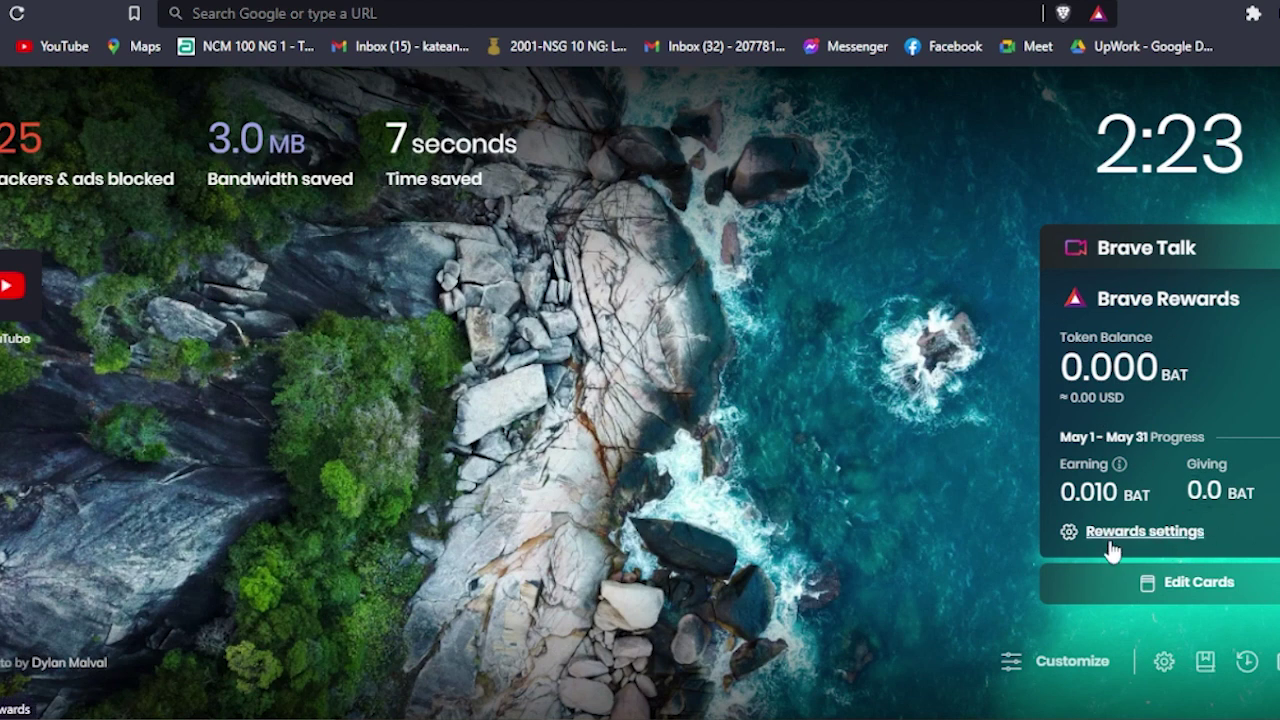
In Brave, open the Rewards settings and examine the hourly ad limits available for Brave Private Ads
{"action": "left_click", "coordinate": [1172, 538]}
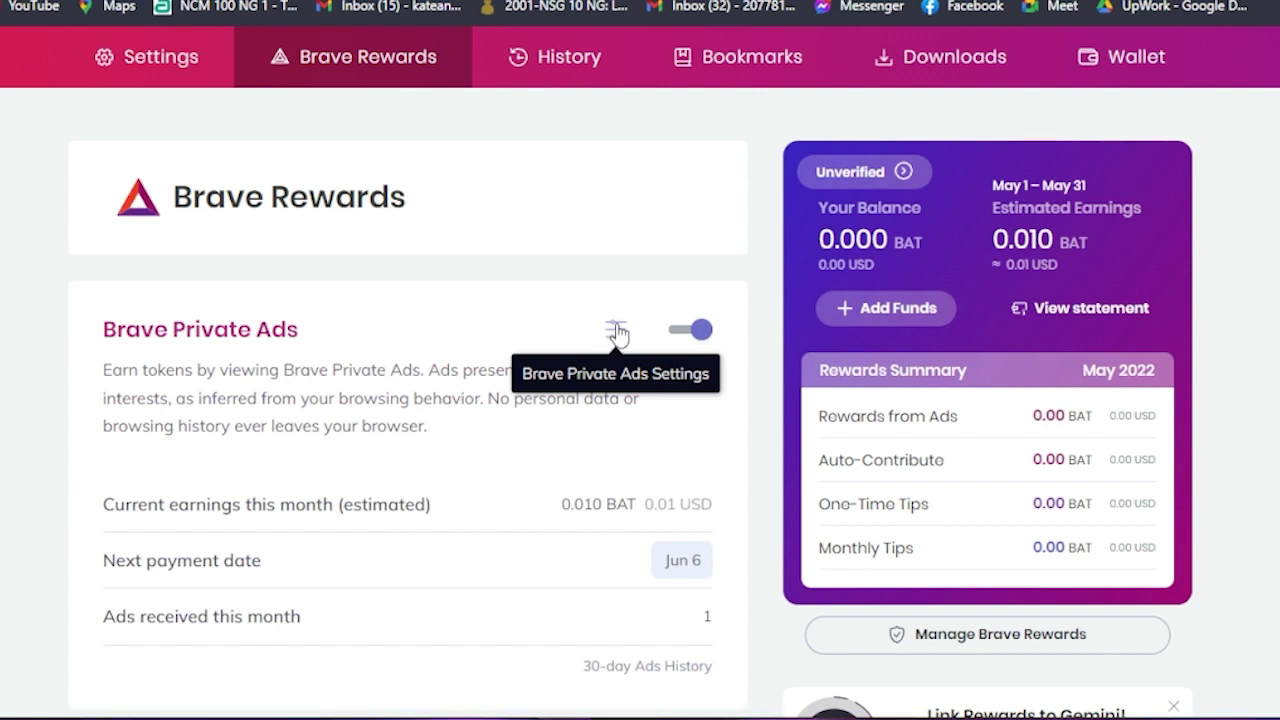
{"action": "left_click", "coordinate": [616, 331]}
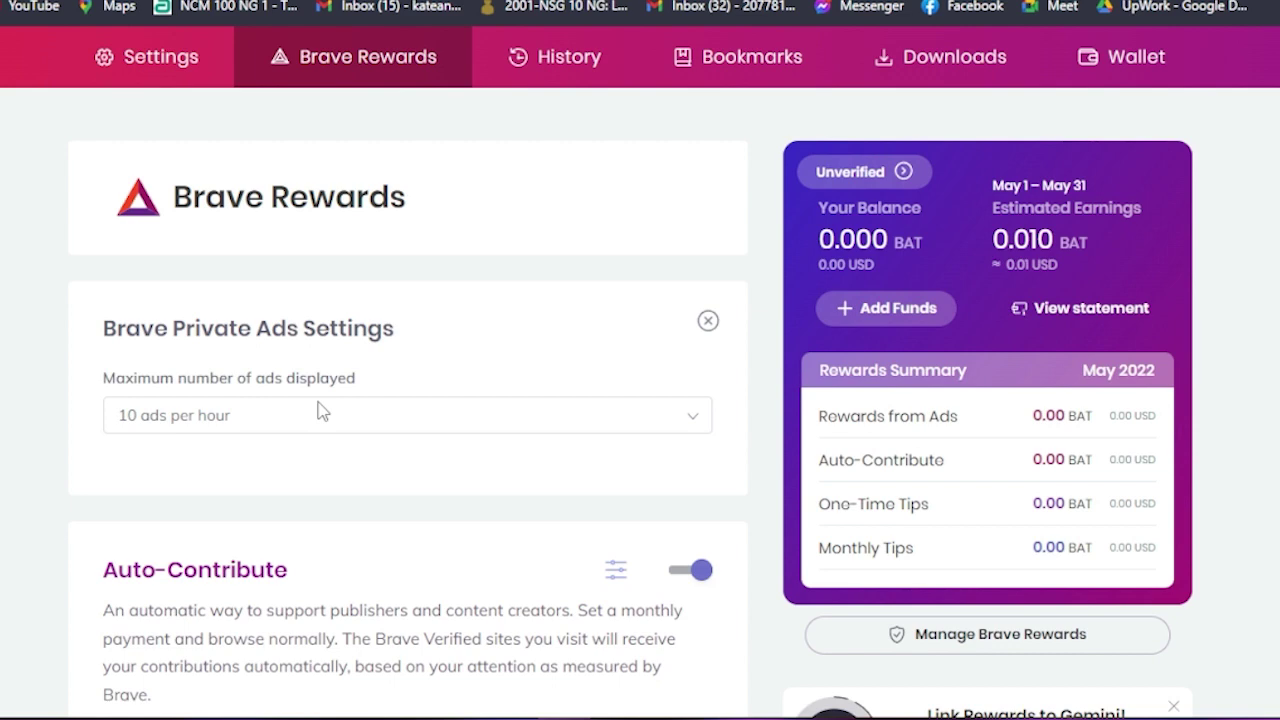
{"action": "left_click", "coordinate": [690, 418]}
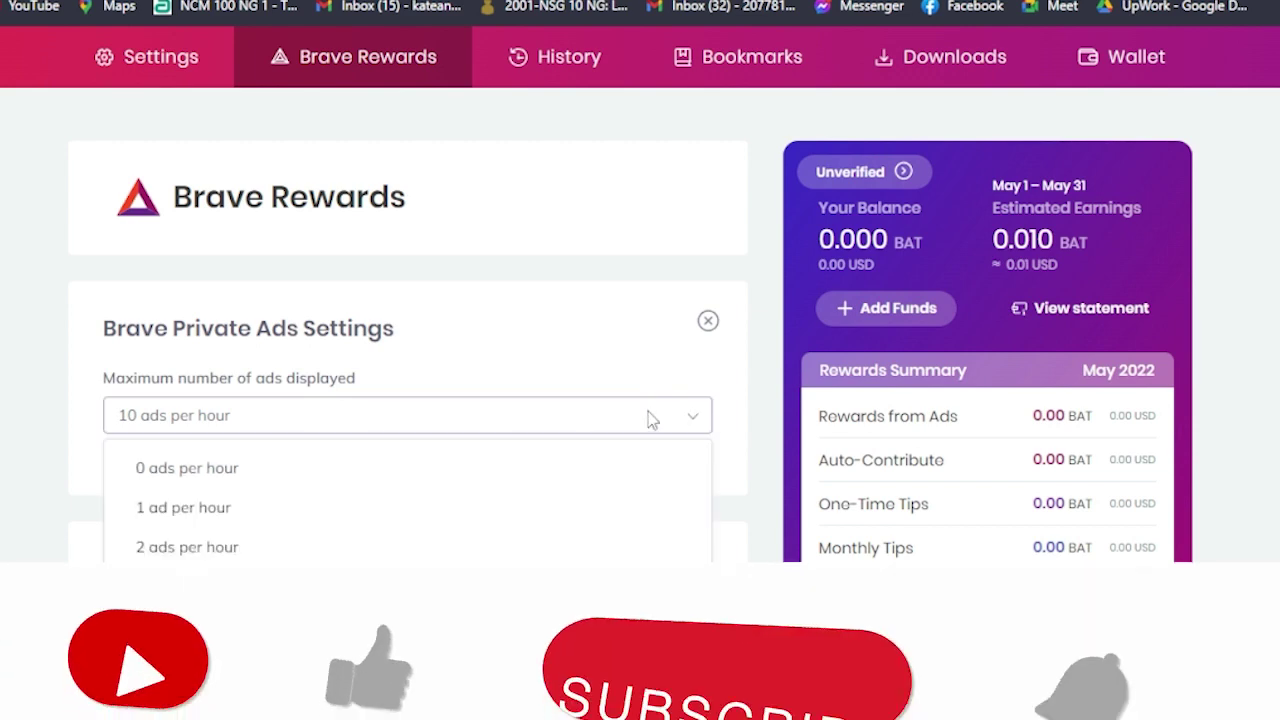
{"action": "scroll", "coordinate": [229, 487], "scroll_direction": "down", "scroll_amount": 1}
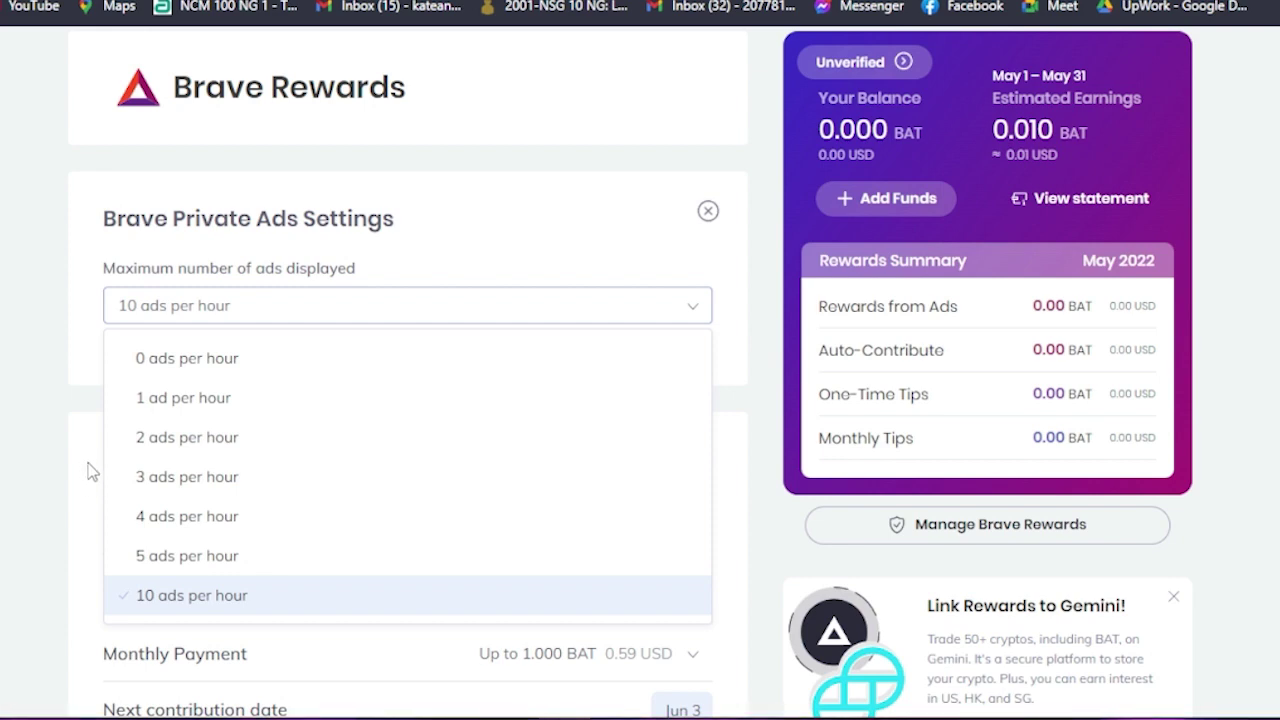
{"action": "left_click", "coordinate": [88, 470]}
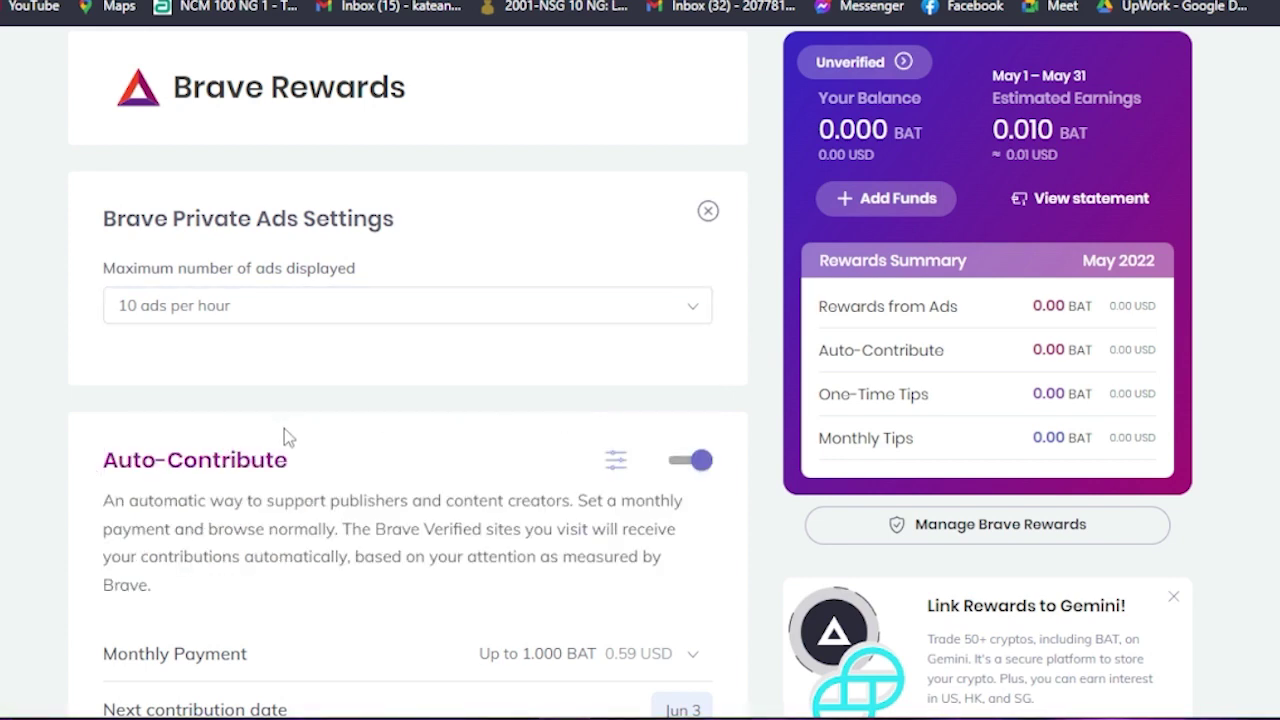
{"action": "scroll", "coordinate": [284, 428], "scroll_direction": "down", "scroll_amount": 1}
{"action": "scroll", "coordinate": [343, 443], "scroll_direction": "down", "scroll_amount": 1}
{"action": "scroll", "coordinate": [355, 372], "scroll_direction": "up", "scroll_amount": 3}
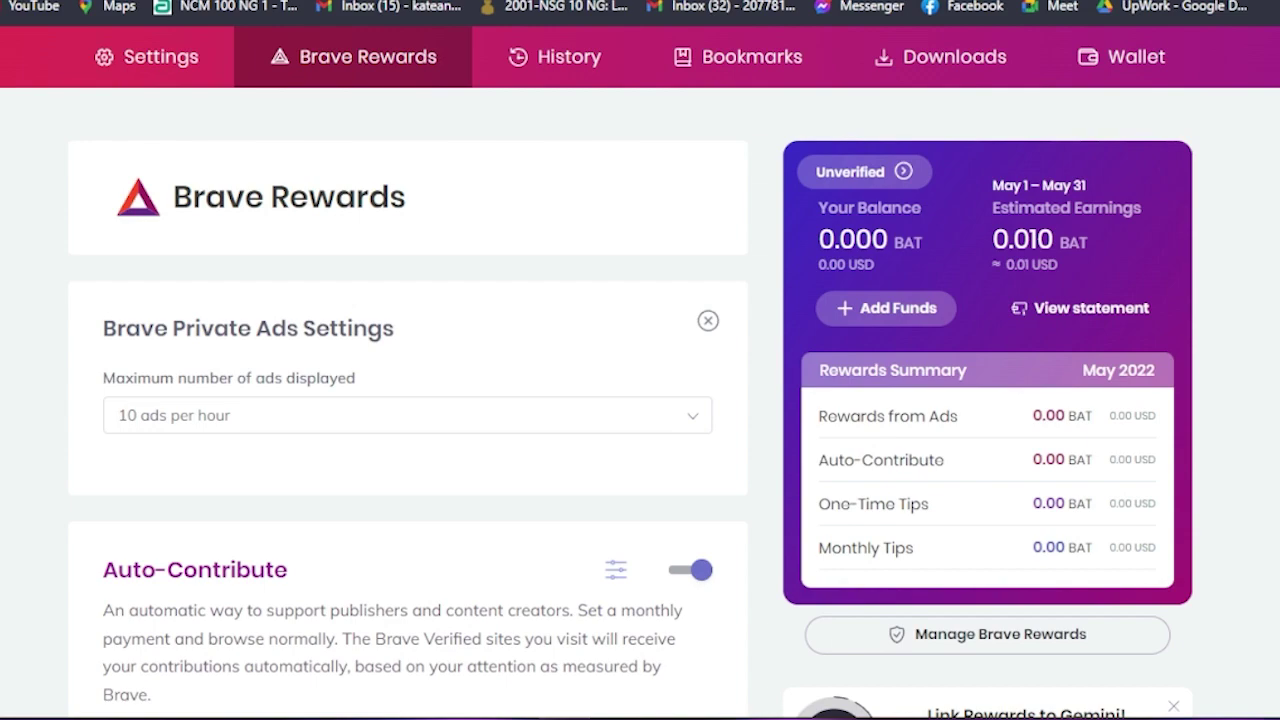
Switch to the Word document and review the table of earnings per ad by country
{"action": "left_click", "coordinate": [620, 645]}
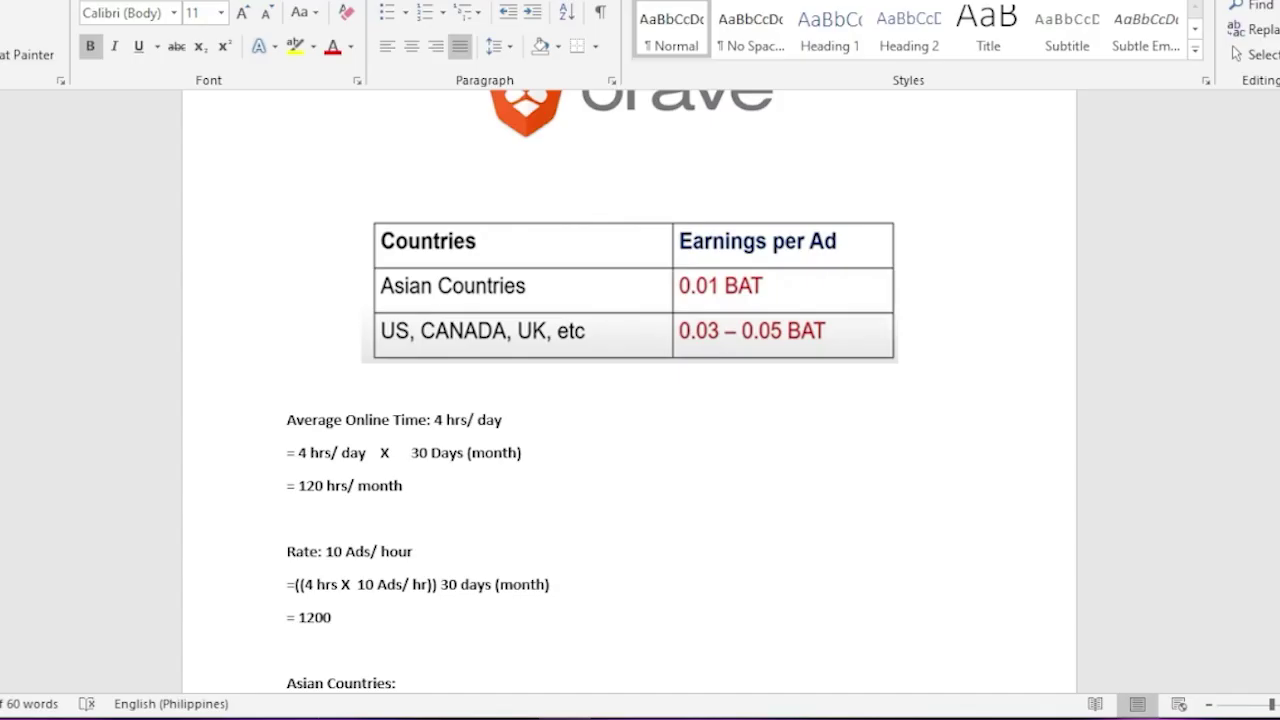
{"action": "scroll", "coordinate": [686, 489], "scroll_direction": "up", "scroll_amount": 1}
{"action": "scroll", "coordinate": [715, 523], "scroll_direction": "down", "scroll_amount": 1}
{"action": "scroll", "coordinate": [700, 500], "scroll_direction": "up", "scroll_amount": 1}
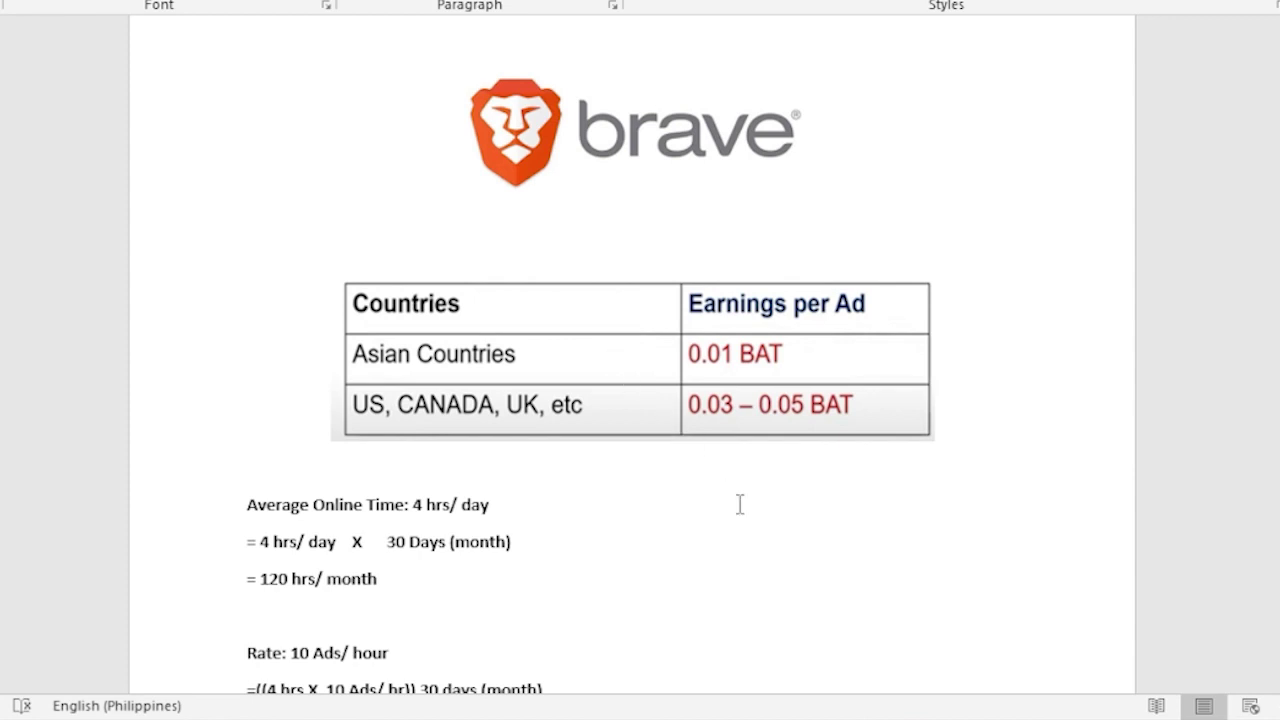
{"action": "scroll", "coordinate": [740, 504], "scroll_direction": "down", "scroll_amount": 3}
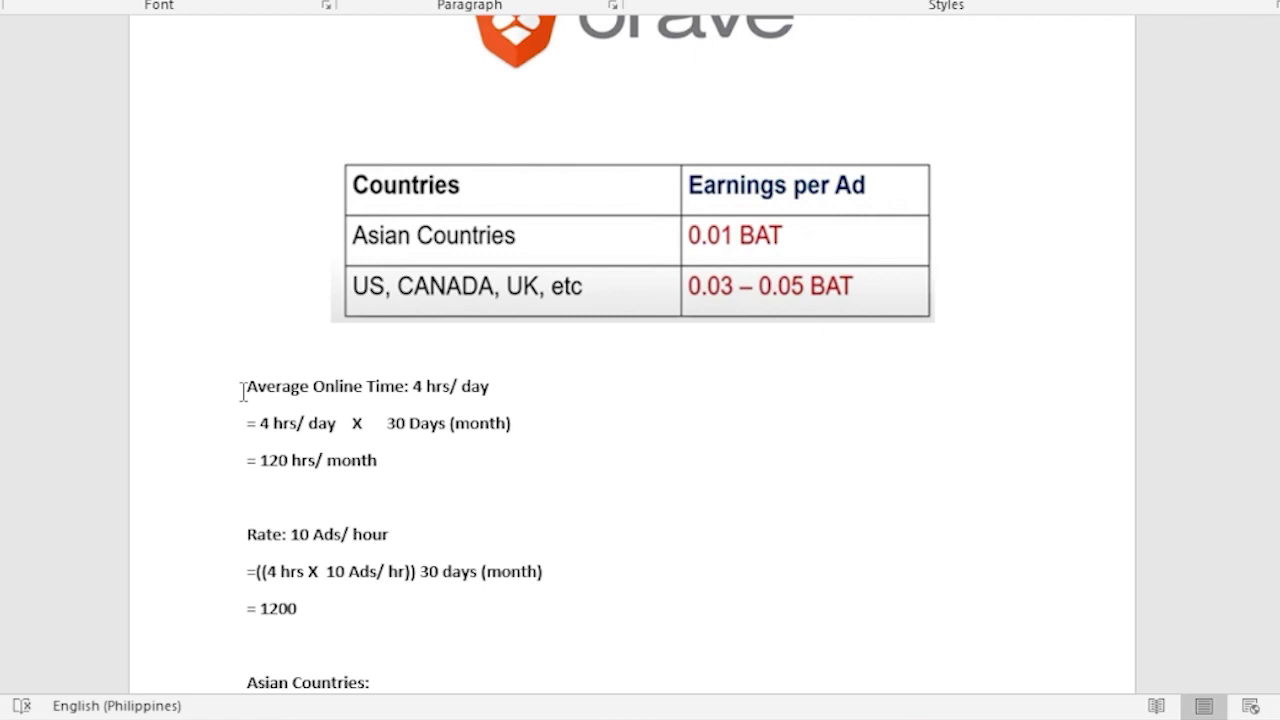
Highlight the average online time, its 30-day multiplication and the 120 hrs/ month line one after another
{"action": "left_click_drag", "start_coordinate": [243, 390], "coordinate": [497, 381]}
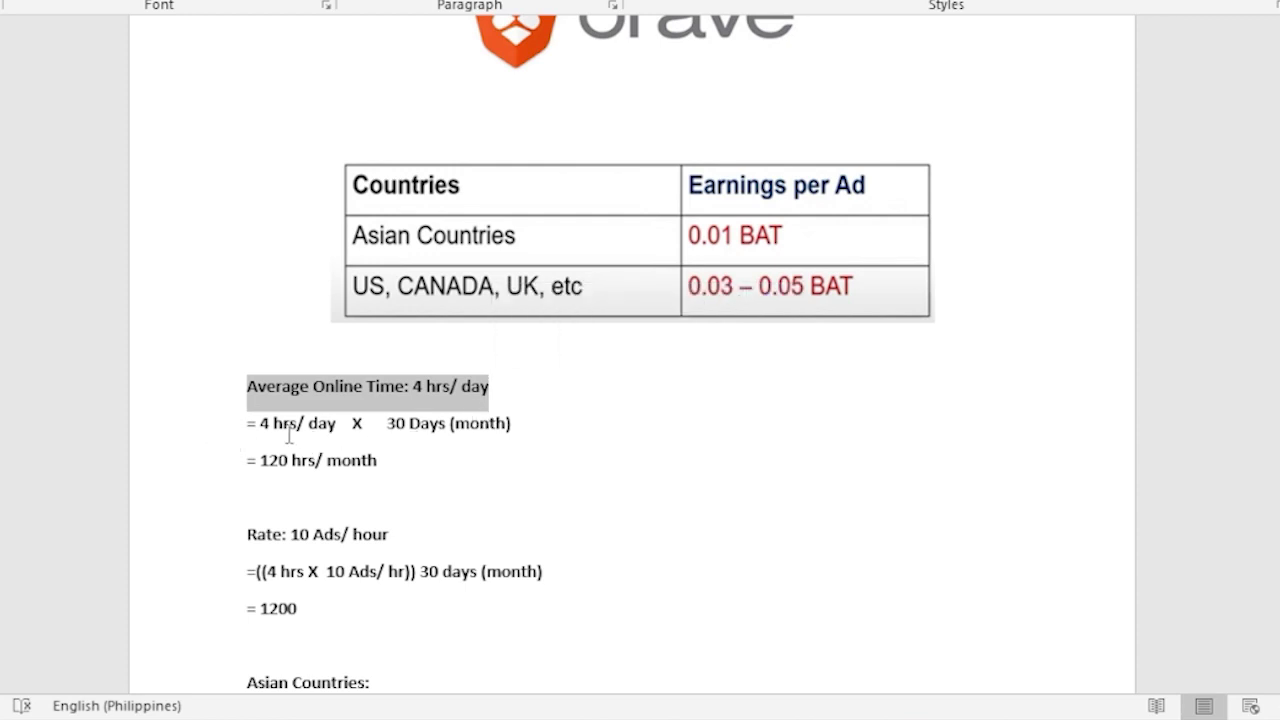
{"action": "left_click_drag", "start_coordinate": [260, 425], "coordinate": [519, 428]}
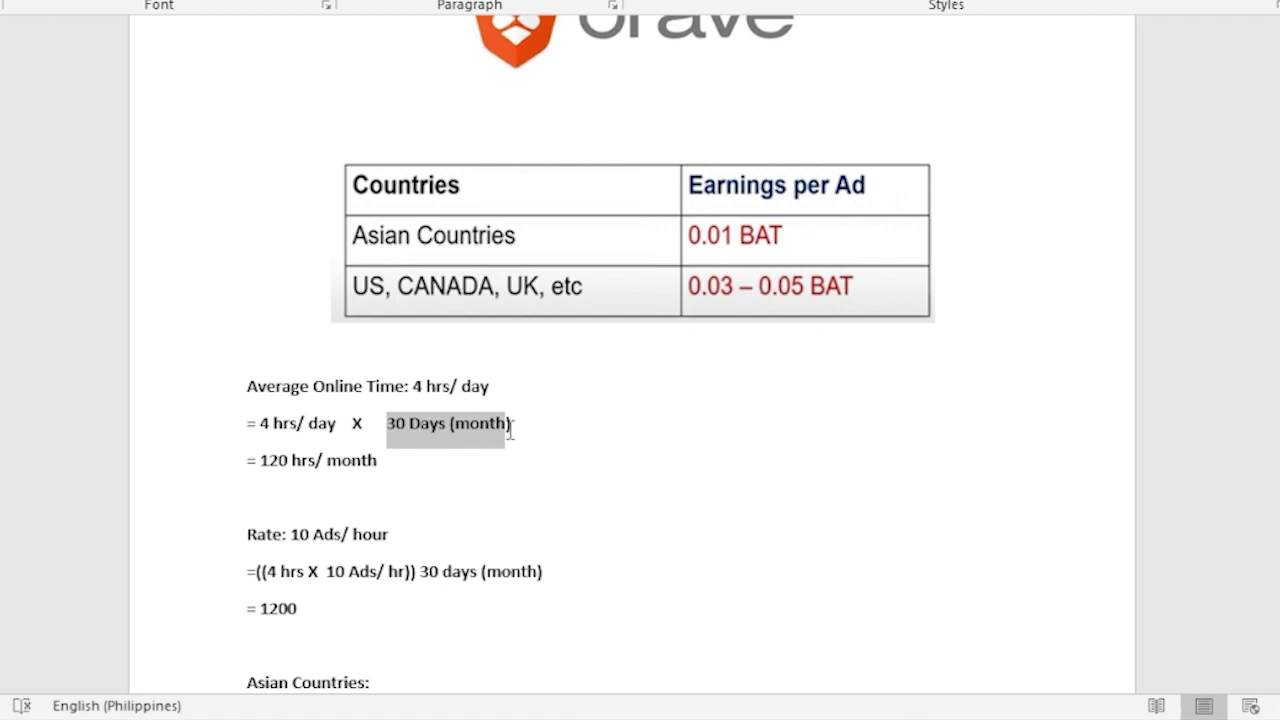
{"action": "left_click_drag", "start_coordinate": [510, 428], "coordinate": [514, 428]}
{"action": "left_click_drag", "start_coordinate": [243, 466], "coordinate": [394, 466]}
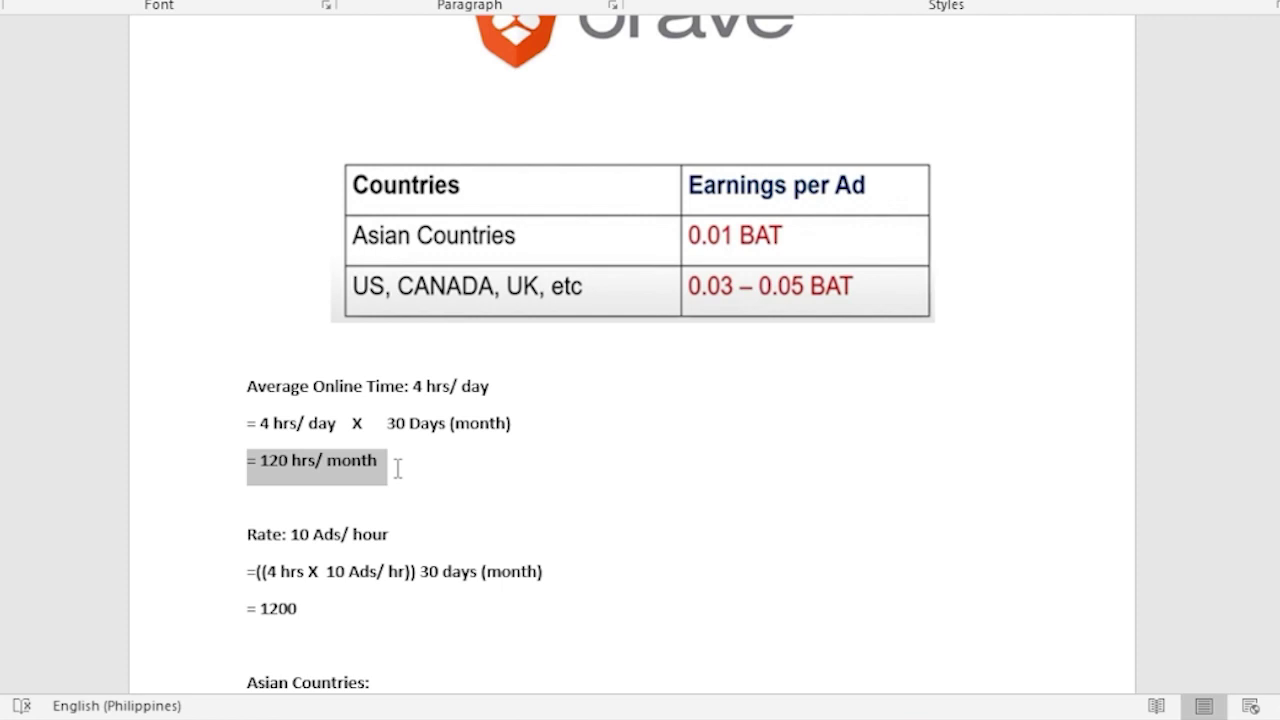
{"action": "scroll", "coordinate": [437, 490], "scroll_direction": "down", "scroll_amount": 1}
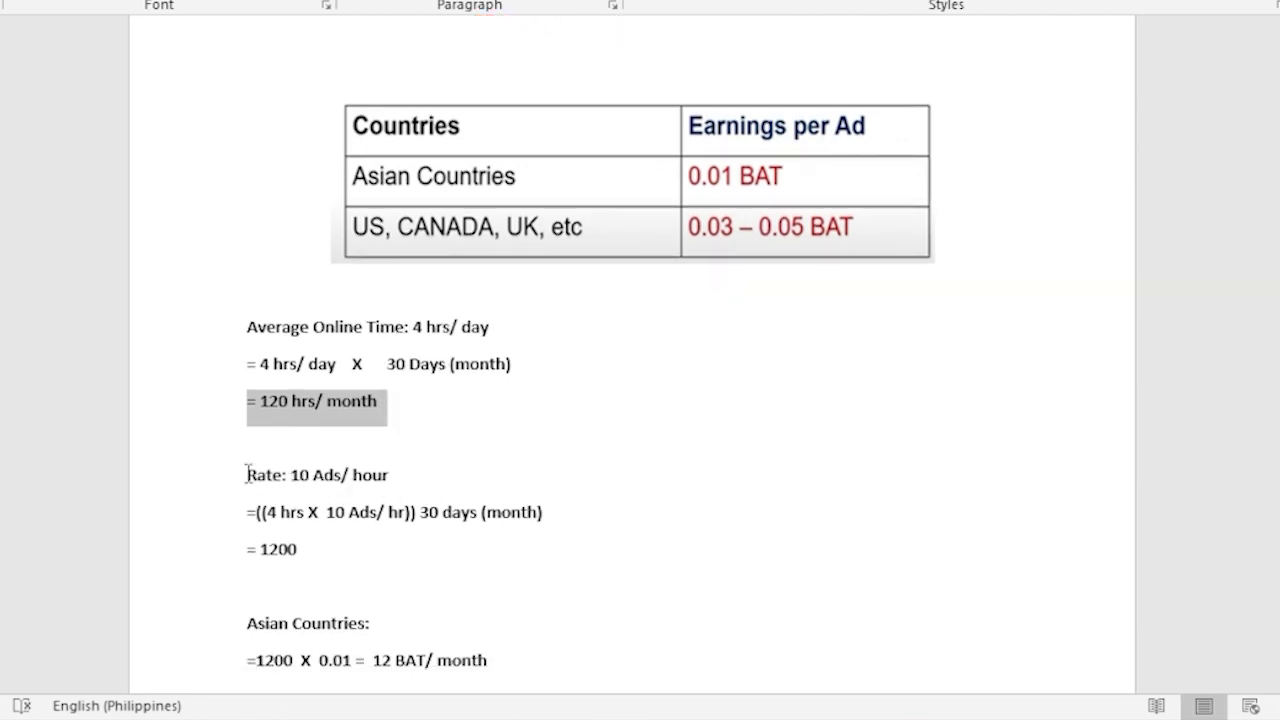
Highlight the 10 Ads/ hour rate, the 4 hrs X 10 Ads/ hr multiplication and the = 1200 line one after another
{"action": "left_click_drag", "start_coordinate": [247, 474], "coordinate": [425, 468]}
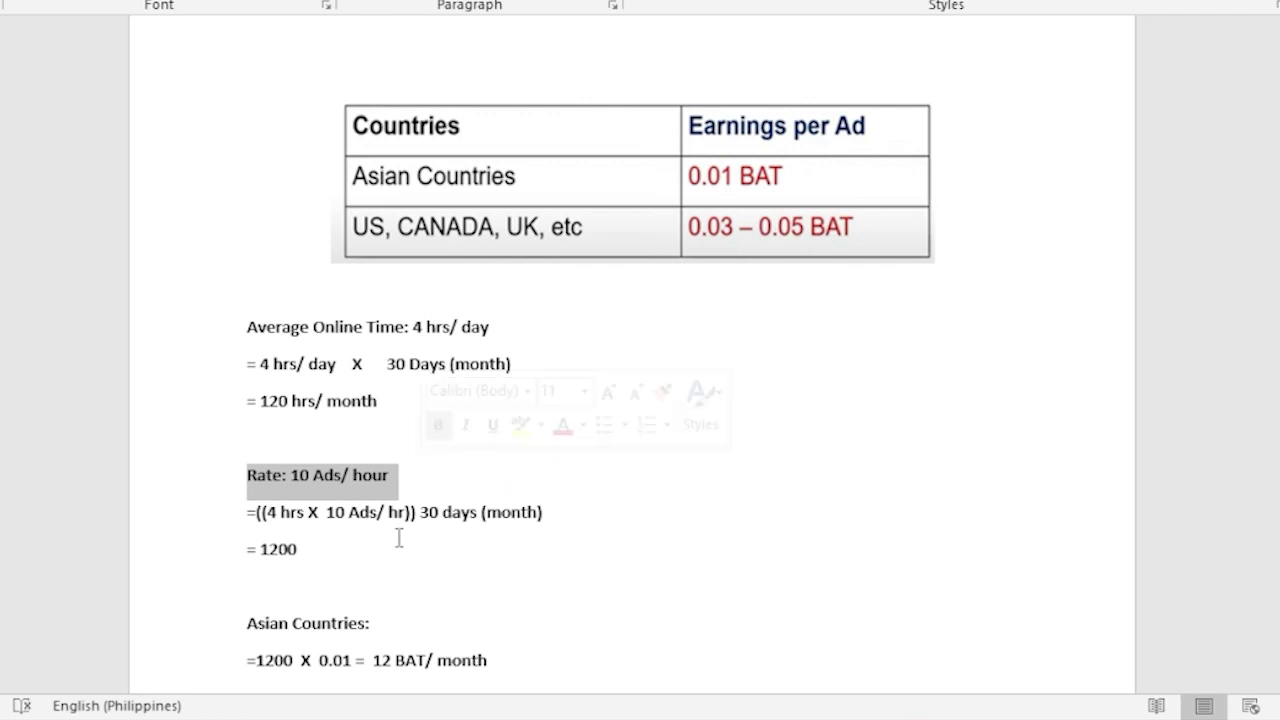
{"action": "scroll", "coordinate": [398, 538], "scroll_direction": "down", "scroll_amount": 3}
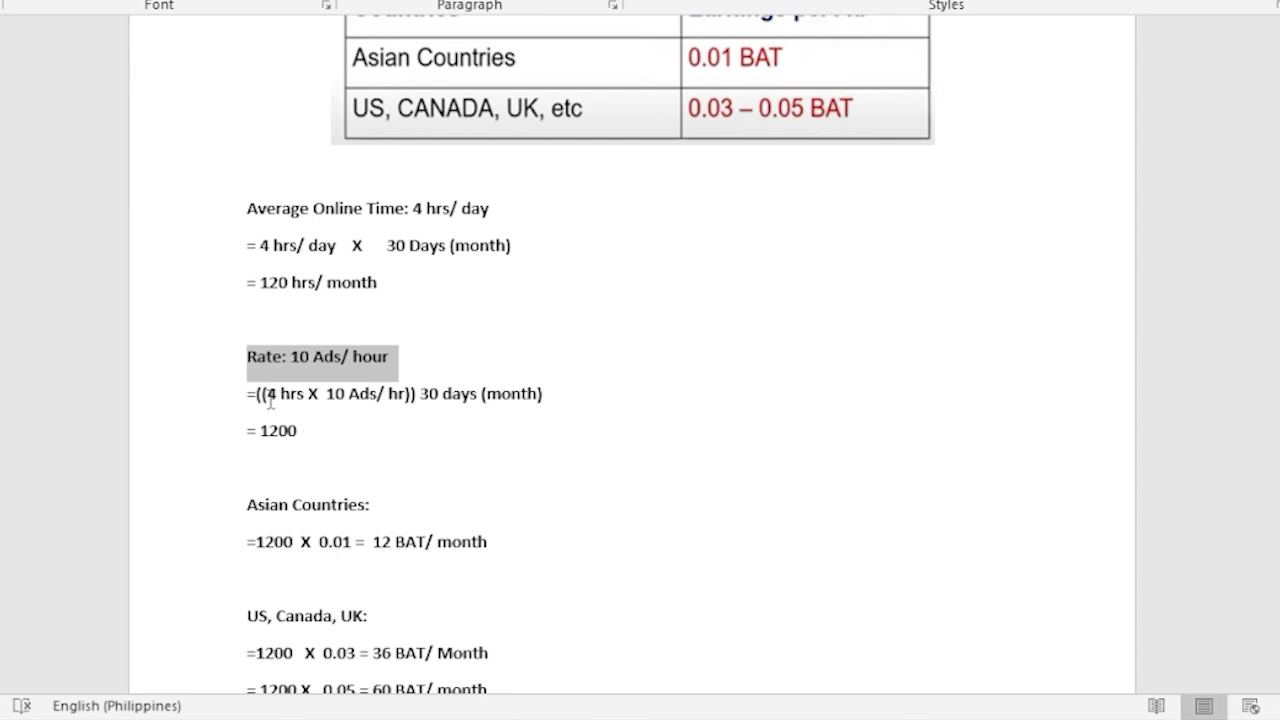
{"action": "left_click_drag", "start_coordinate": [268, 400], "coordinate": [406, 406]}
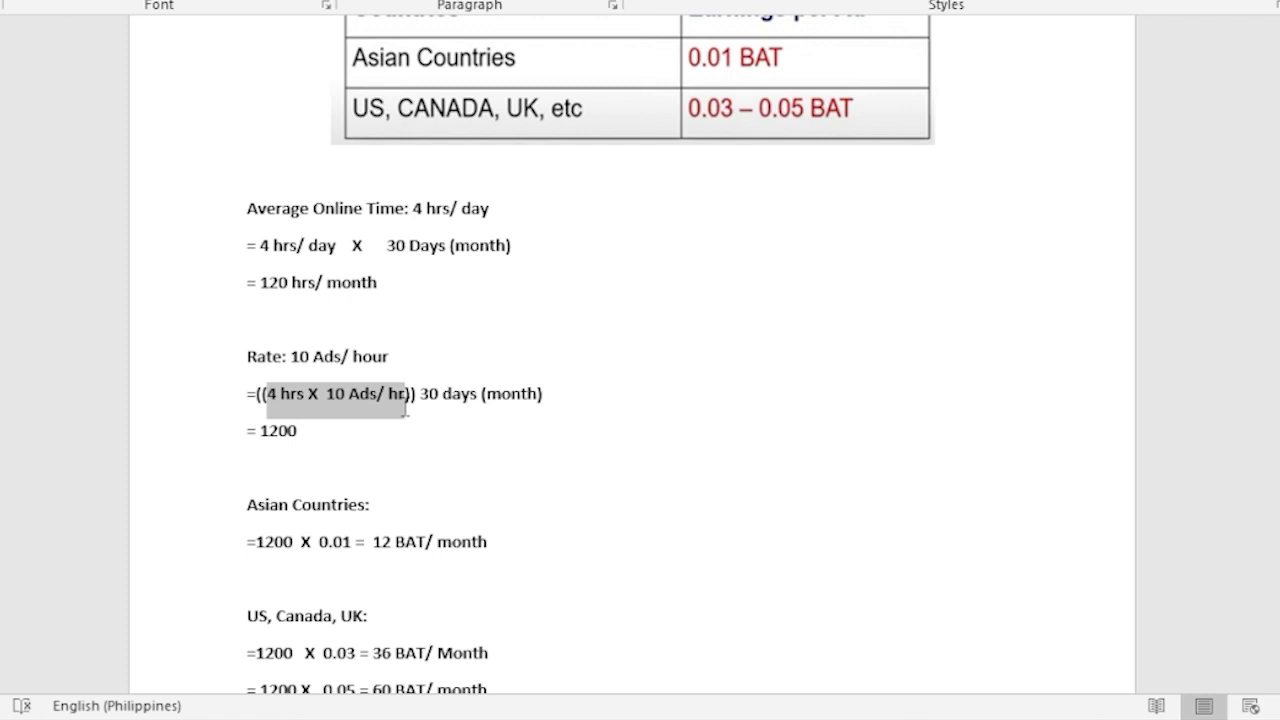
{"action": "left_click_drag", "start_coordinate": [406, 406], "coordinate": [406, 410]}
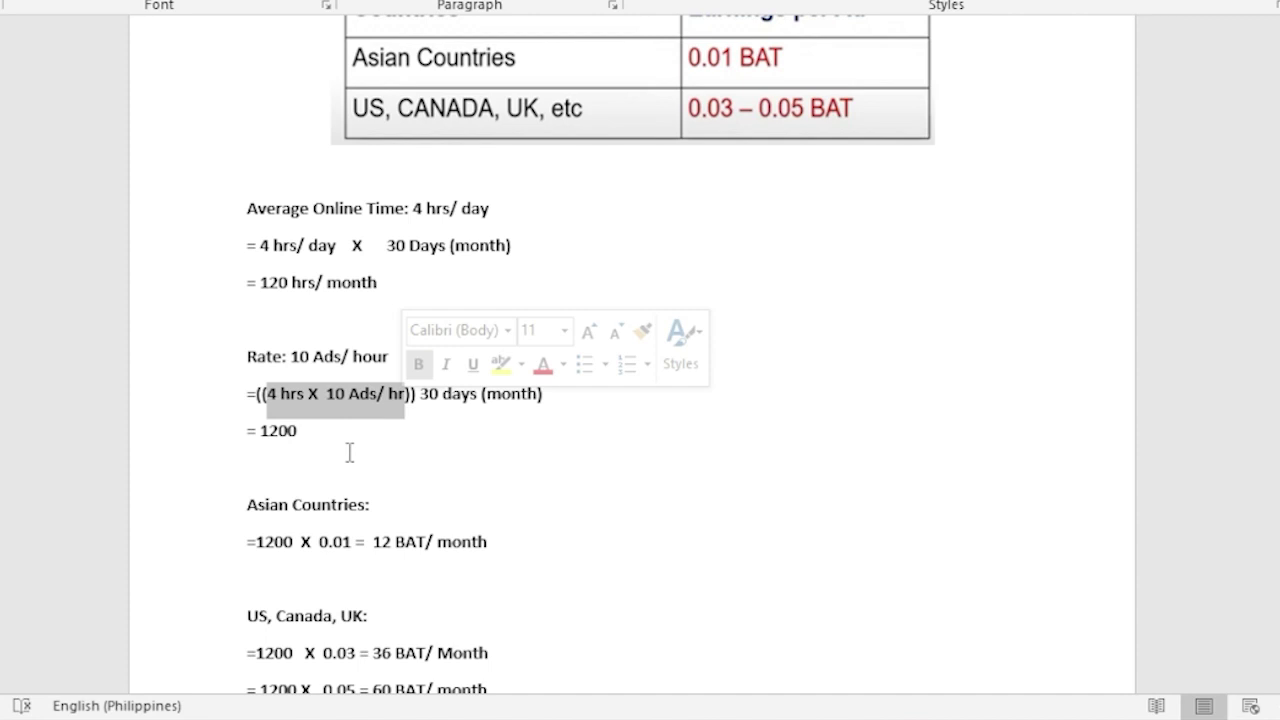
{"action": "left_click_drag", "start_coordinate": [248, 431], "coordinate": [309, 437]}
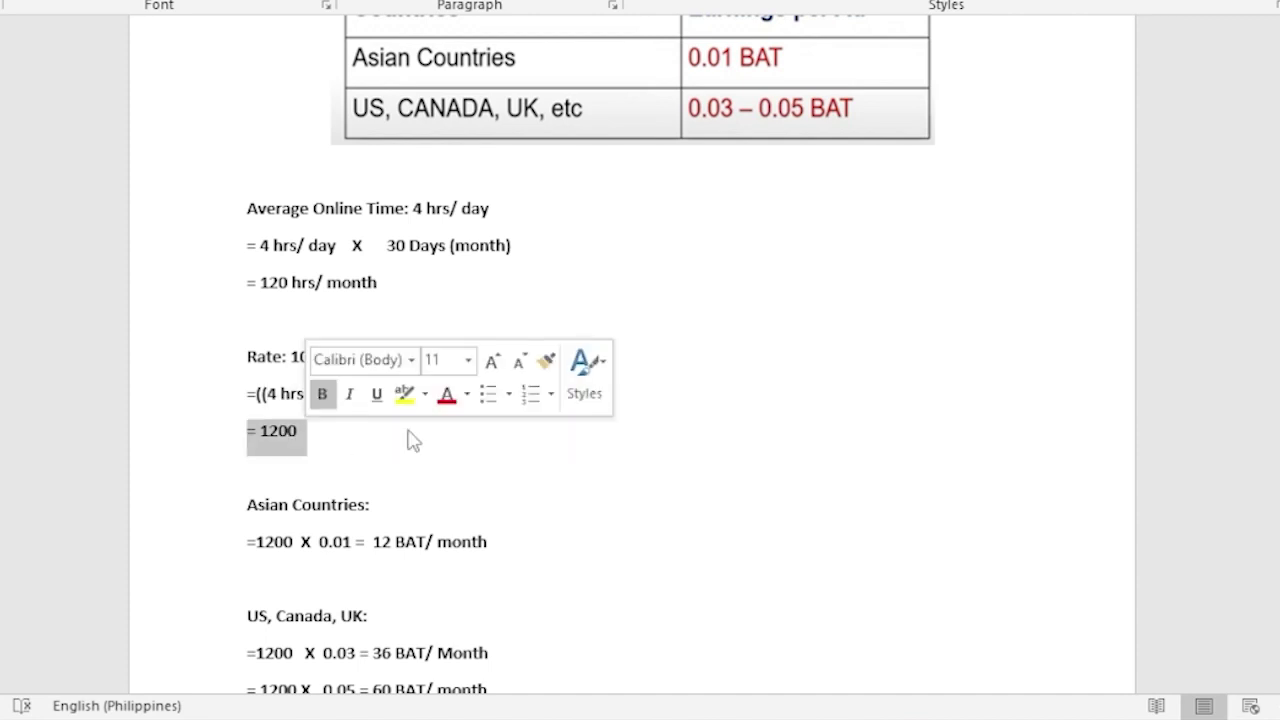
Compare the earnings-per-ad table with the monthly BAT calculations for Asian countries and for US, Canada, UK
{"action": "scroll", "coordinate": [495, 450], "scroll_direction": "up", "scroll_amount": 2}
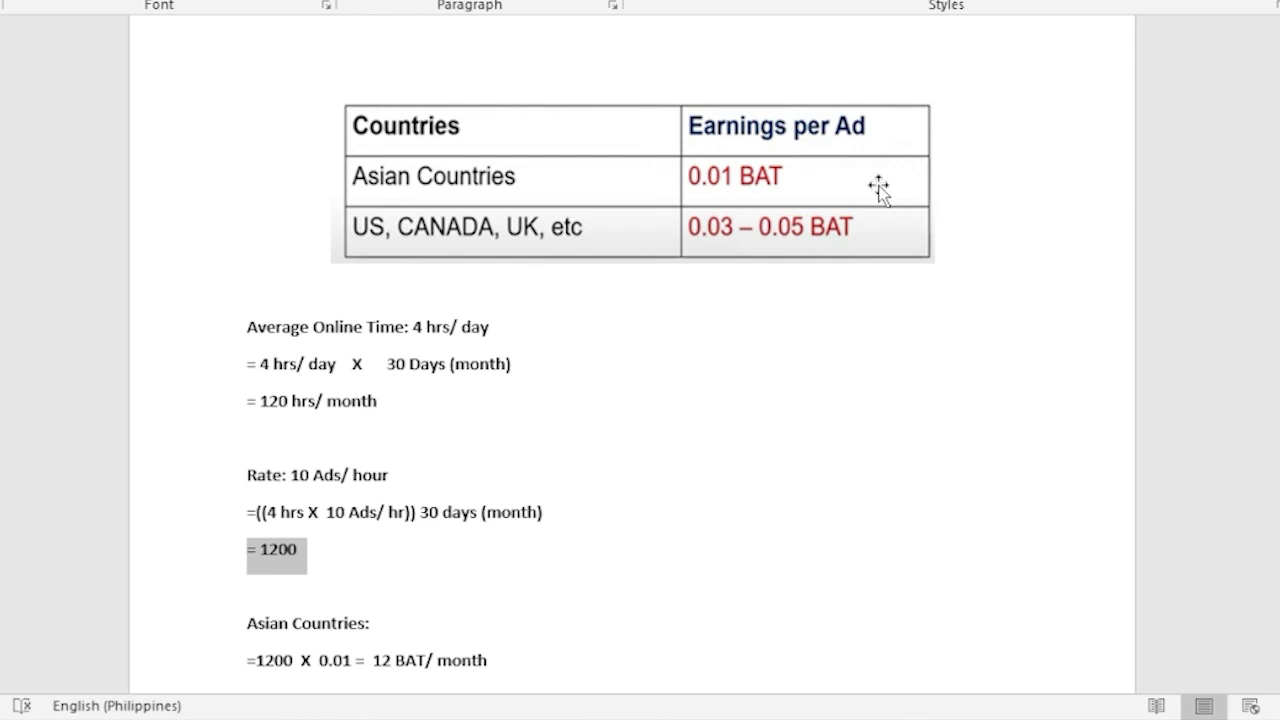
{"action": "scroll", "coordinate": [628, 438], "scroll_direction": "down", "scroll_amount": 2}
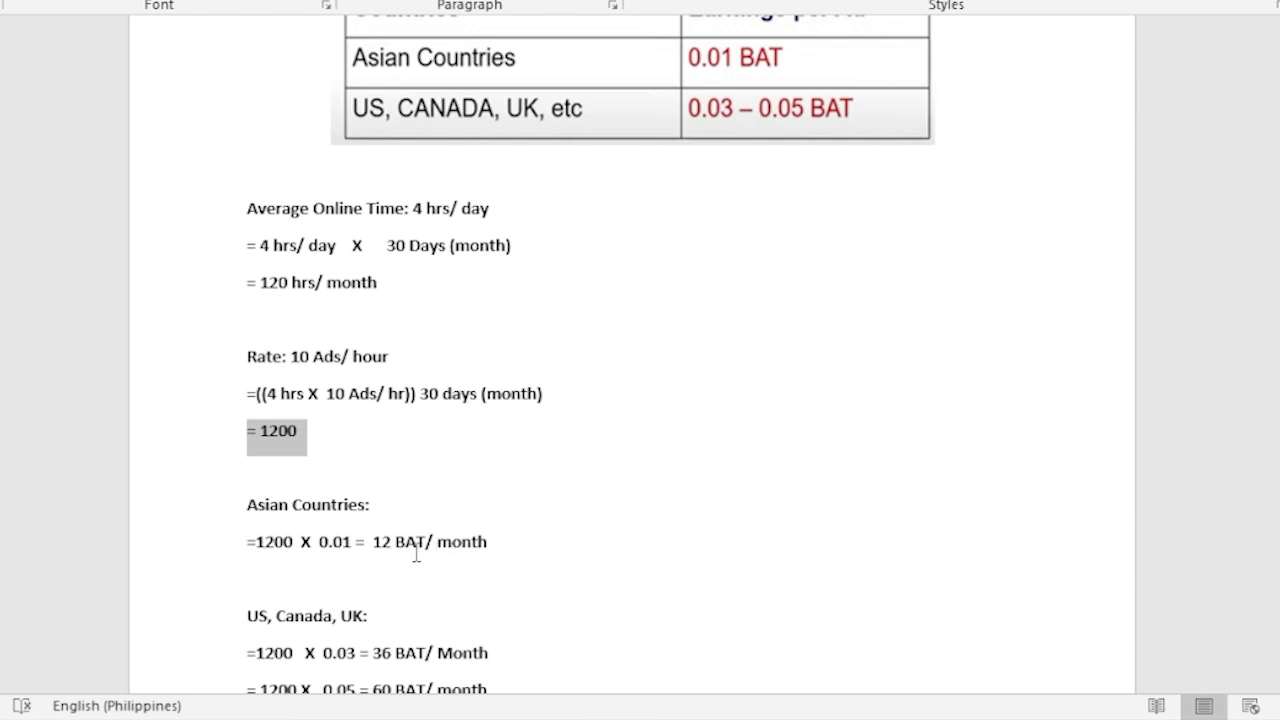
{"action": "scroll", "coordinate": [469, 571], "scroll_direction": "down", "scroll_amount": 1}
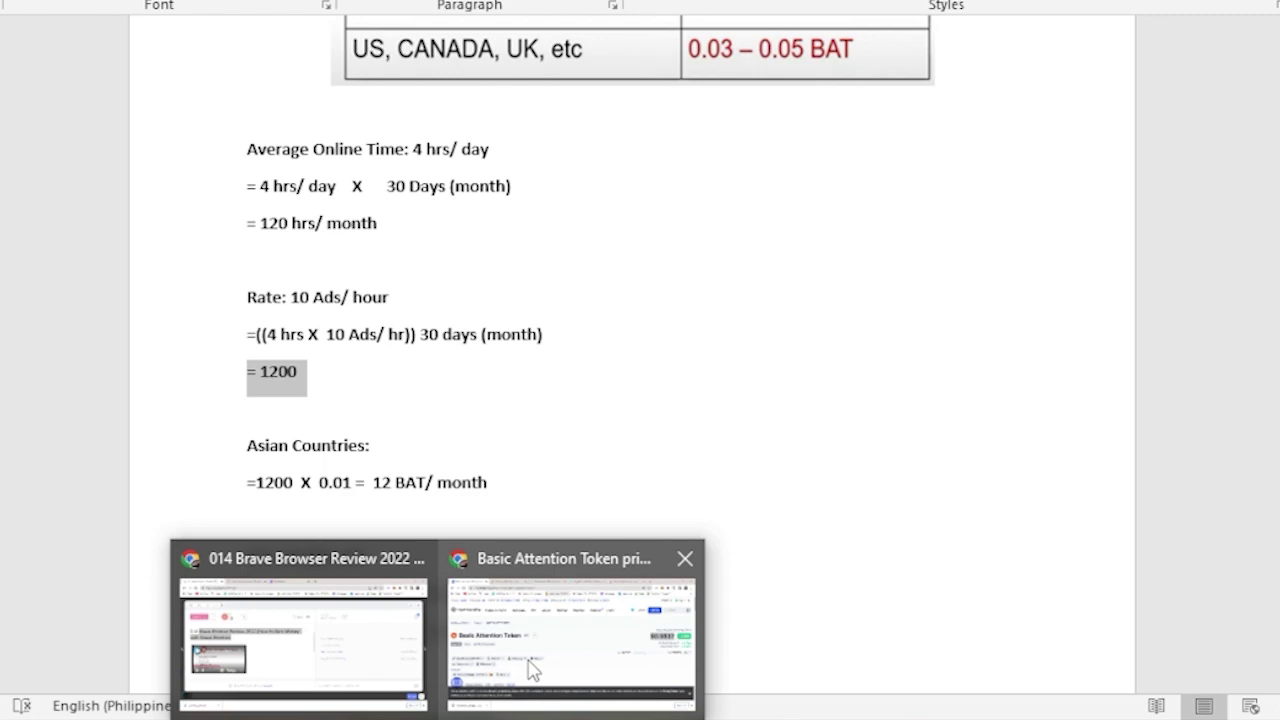
Switch to the CoinMarketCap page in Chrome and highlight the current Basic Attention Token price
{"action": "left_click", "coordinate": [529, 666]}
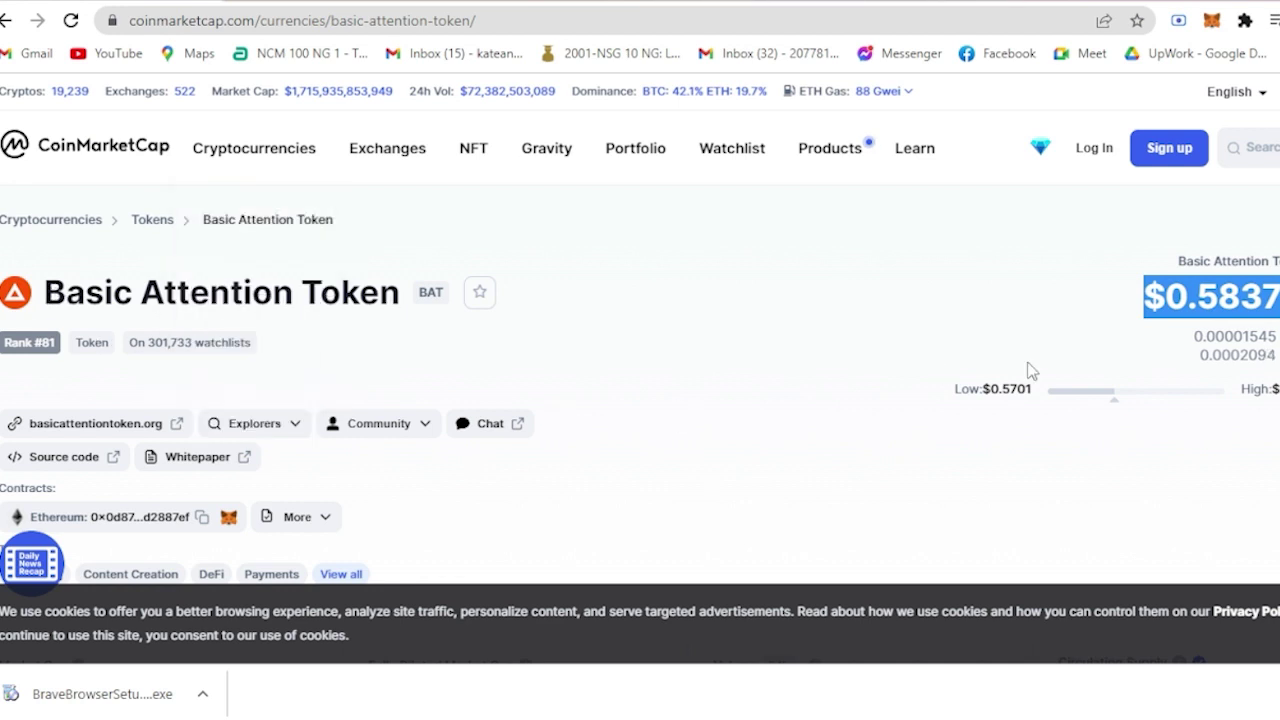
{"action": "left_click", "coordinate": [1120, 310]}
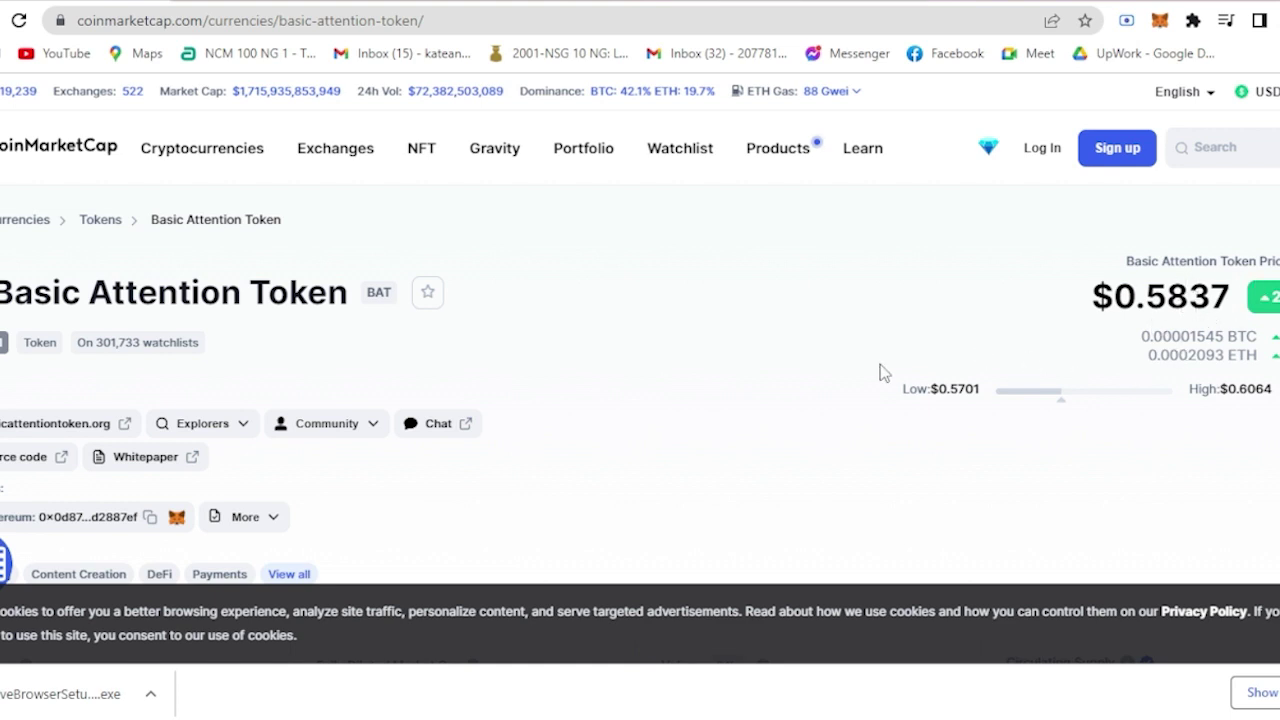
{"action": "left_click_drag", "start_coordinate": [1092, 296], "coordinate": [1240, 316]}
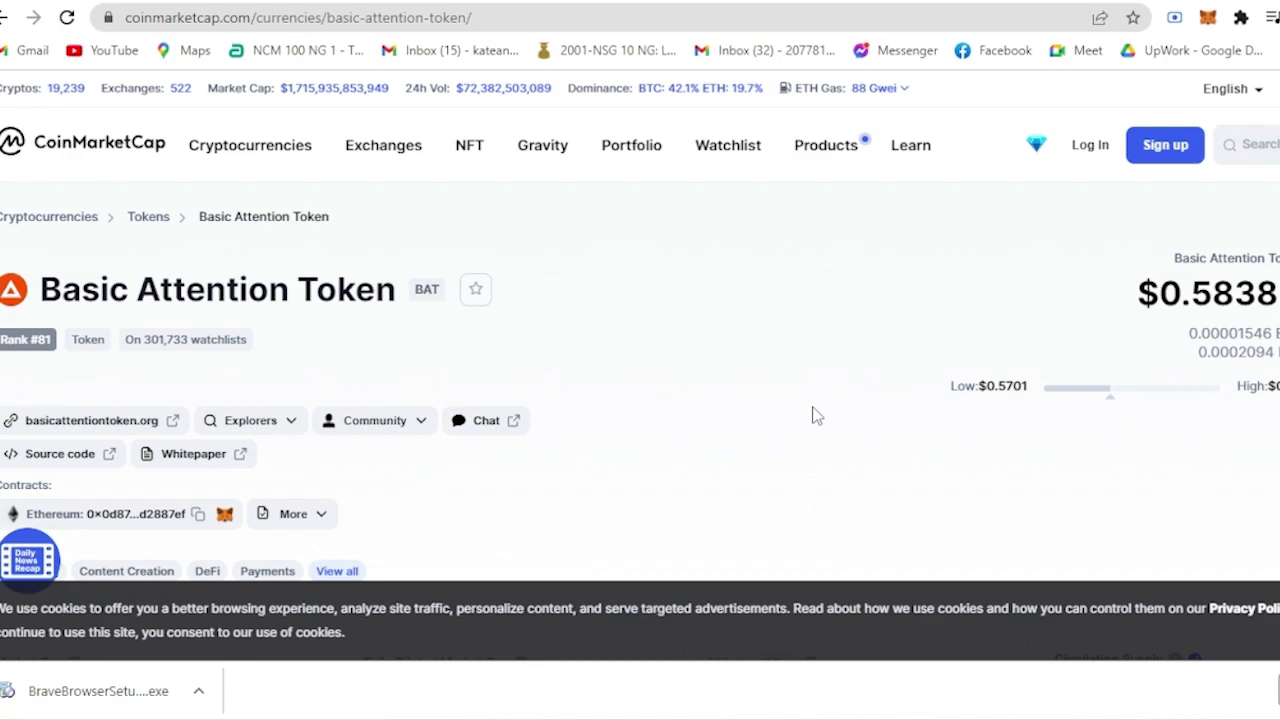
In Brave, view the Rewards summary from a new tab and continue from the Unverified status to the choice of wallet services
{"action": "left_click", "coordinate": [614, 651]}
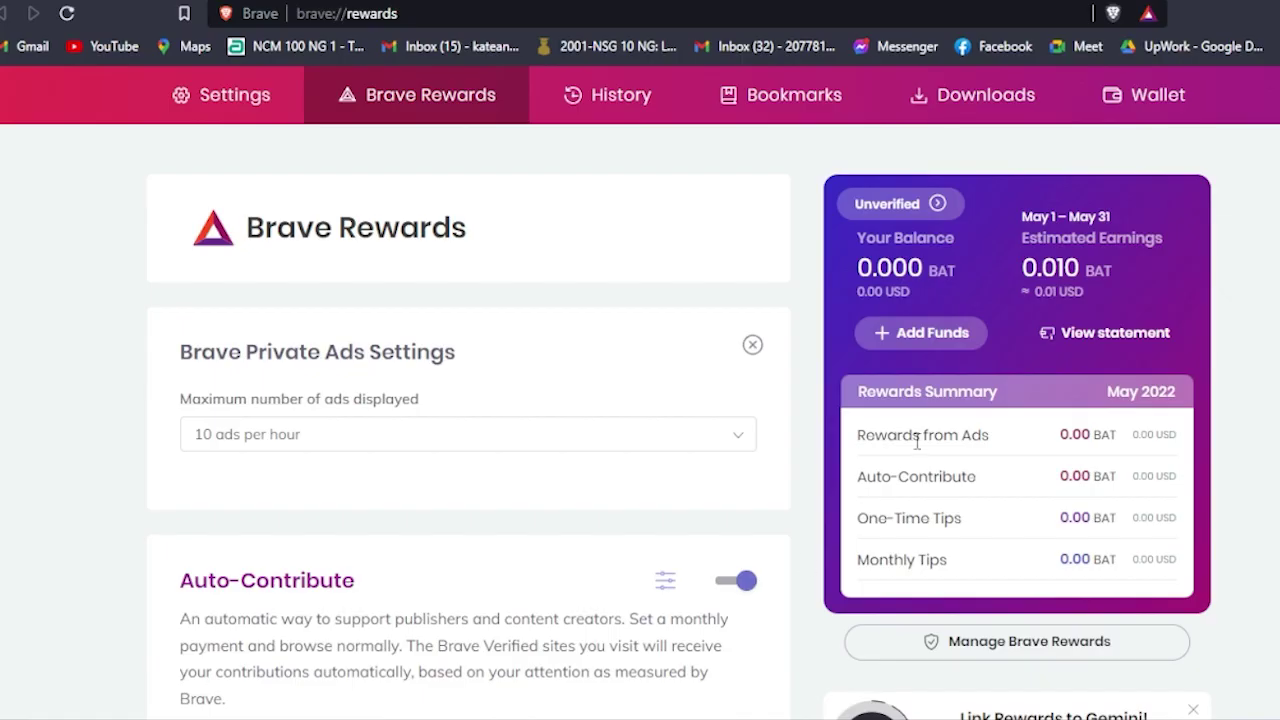
{"action": "key", "text": "ctrl+t"}
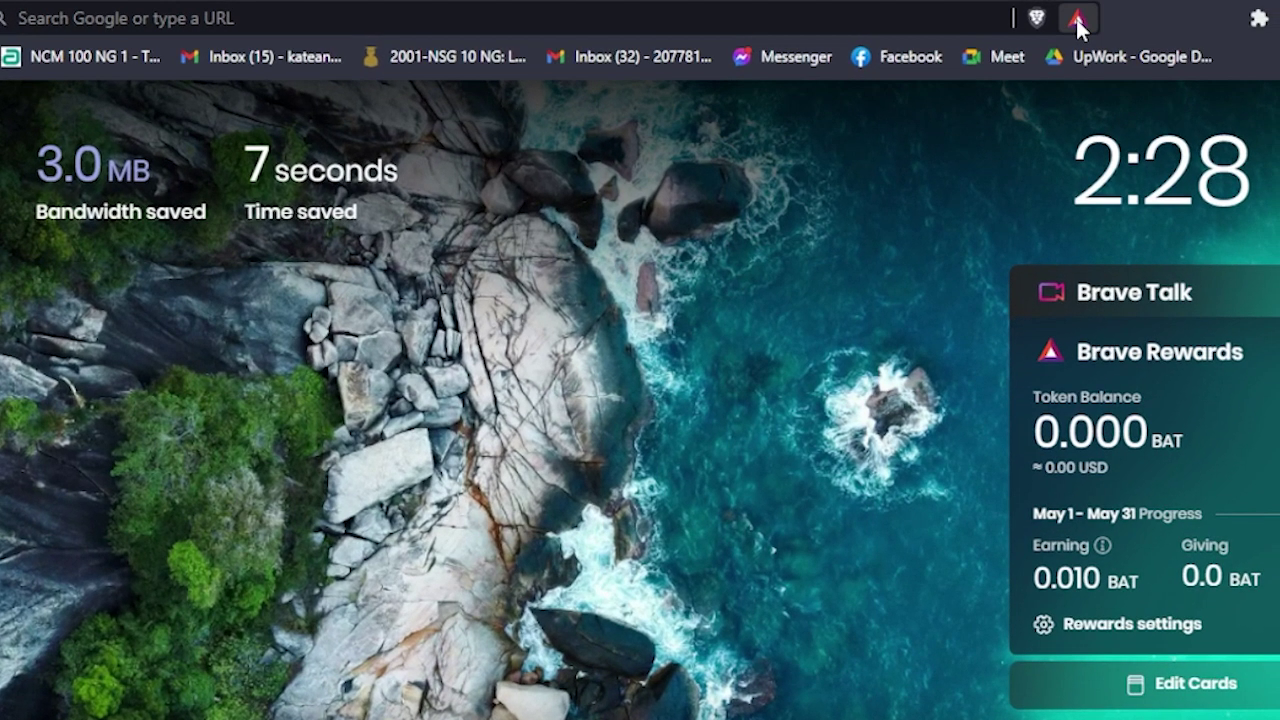
{"action": "left_click", "coordinate": [1147, 14]}
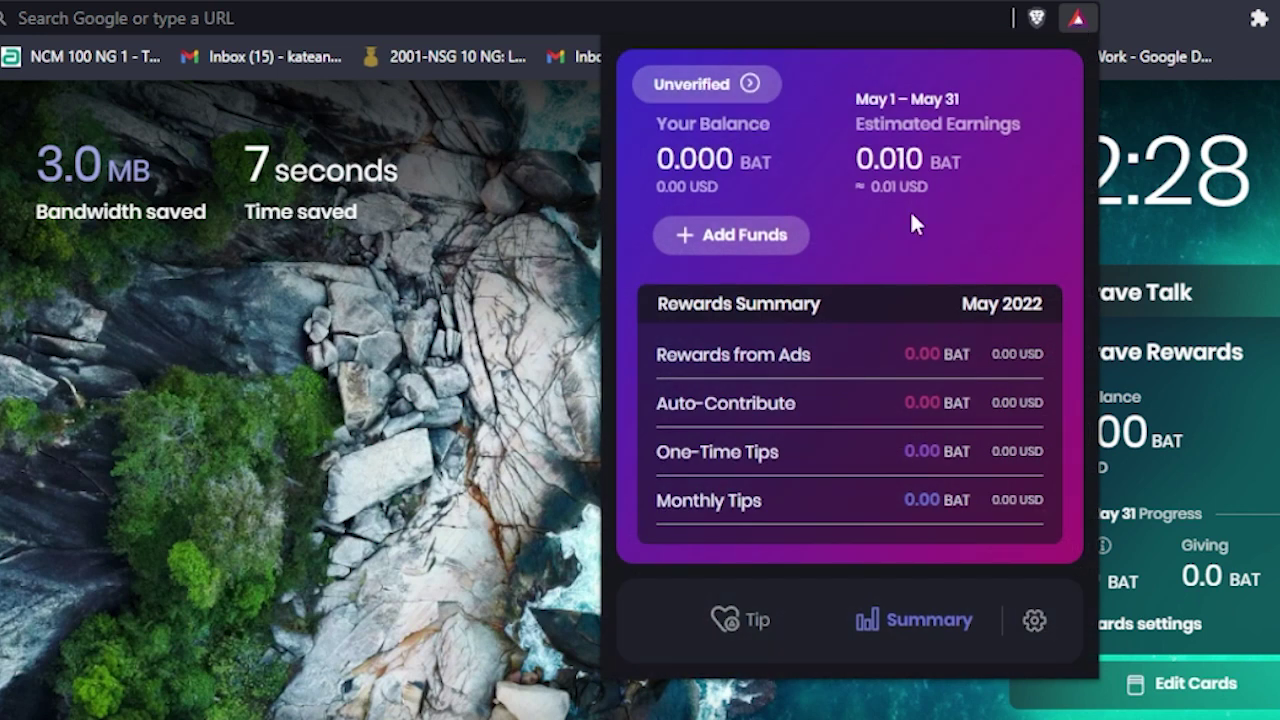
{"action": "left_click", "coordinate": [720, 86]}
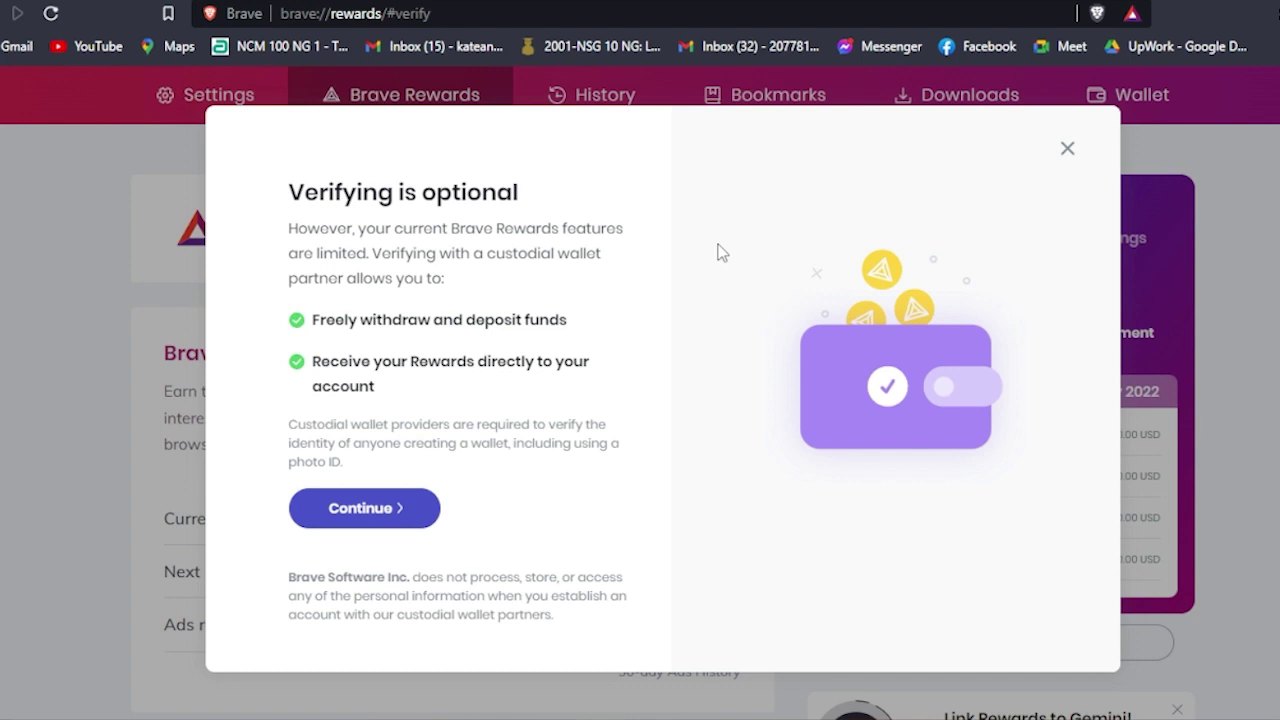
{"action": "left_click", "coordinate": [388, 512]}
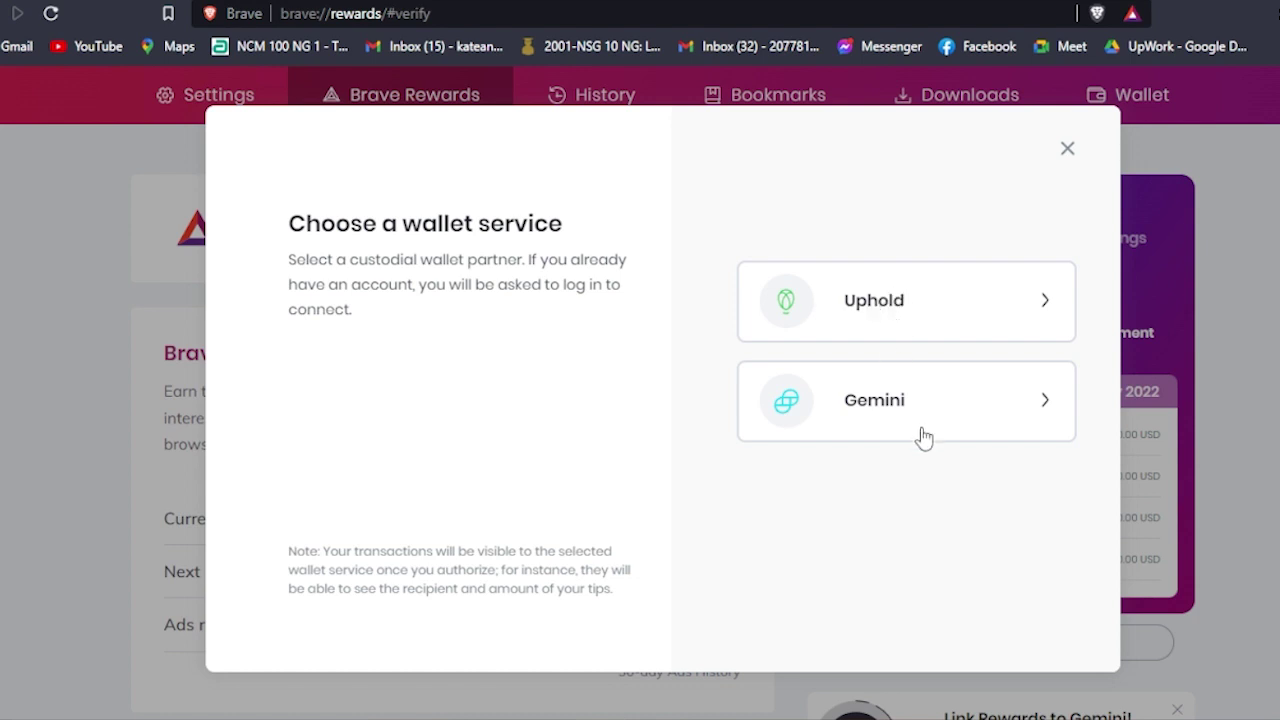
Switch to Chrome and look over the Uphold and Gemini home pages
{"action": "key", "text": "alt+Tab"}
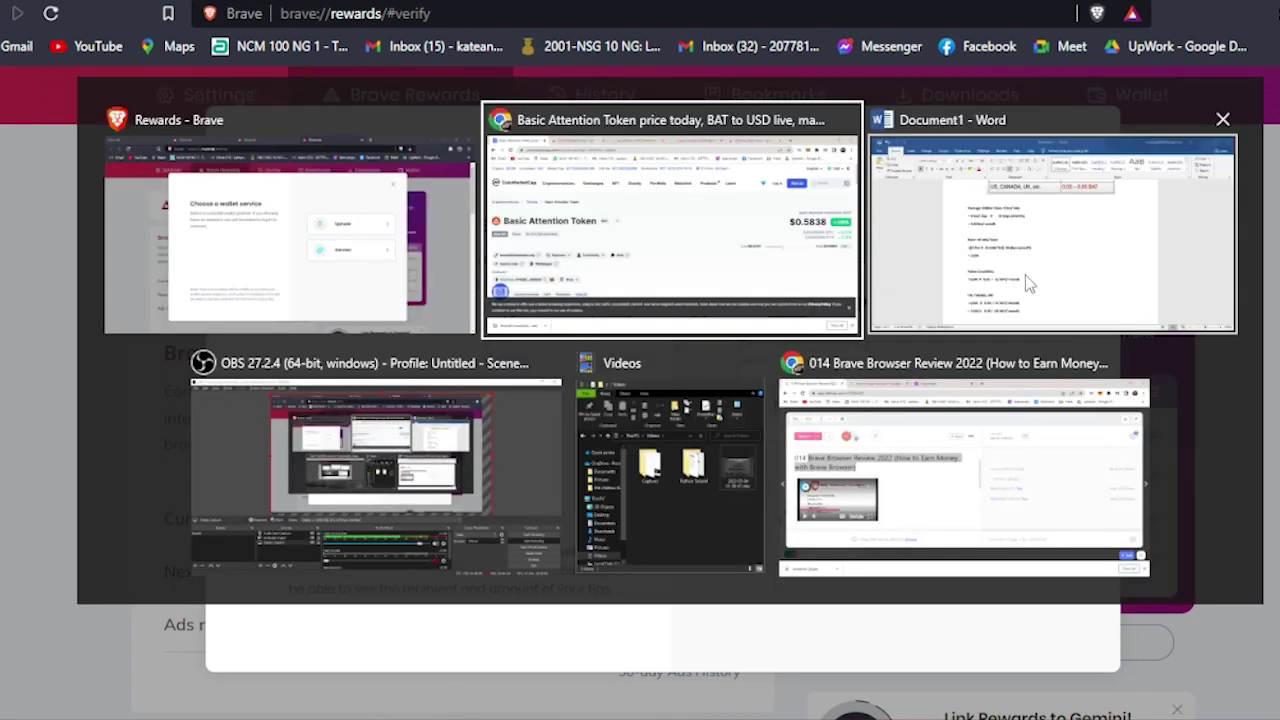
{"action": "left_click", "coordinate": [670, 270]}
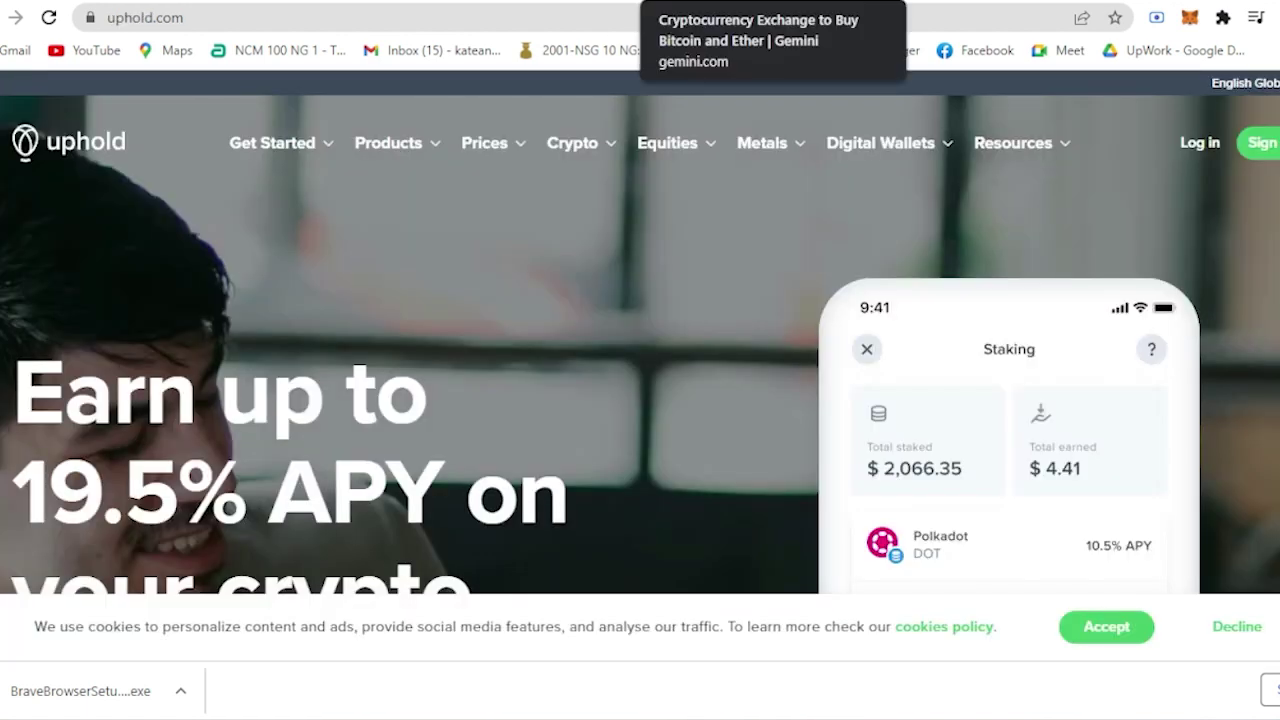
{"action": "left_click", "coordinate": [700, 3]}
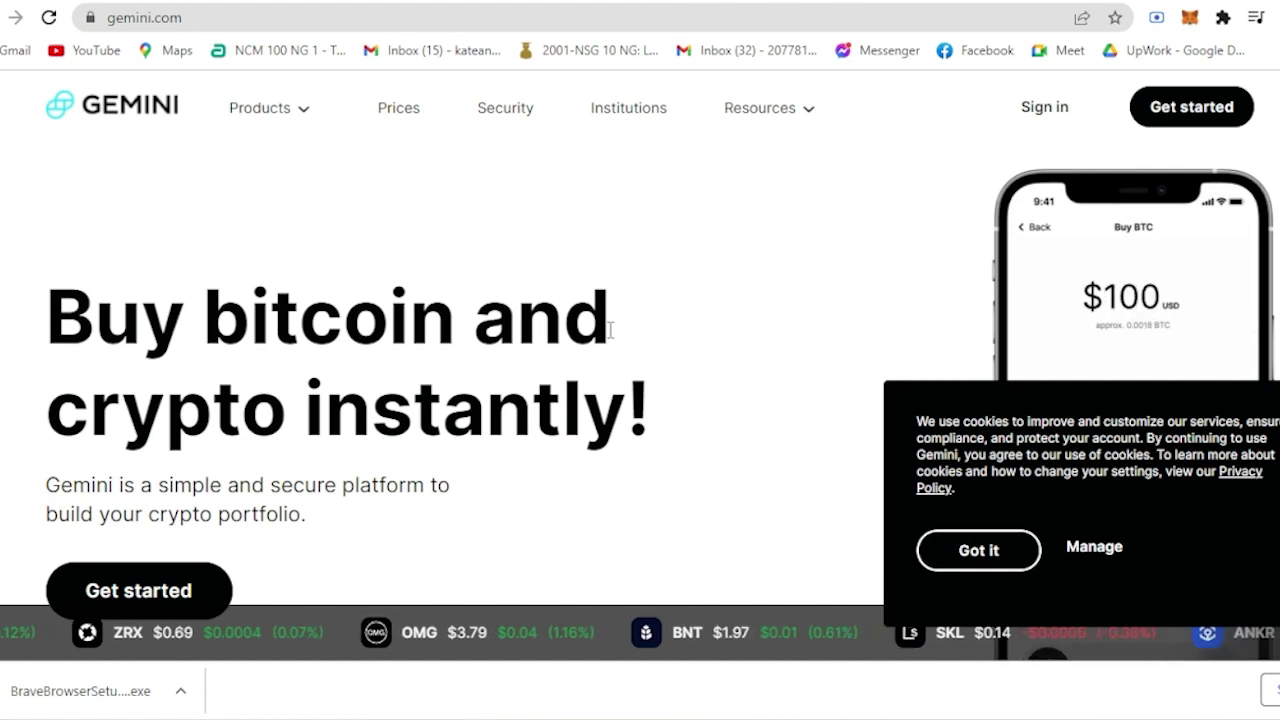
{"action": "scroll", "coordinate": [574, 337], "scroll_direction": "down", "scroll_amount": 2}
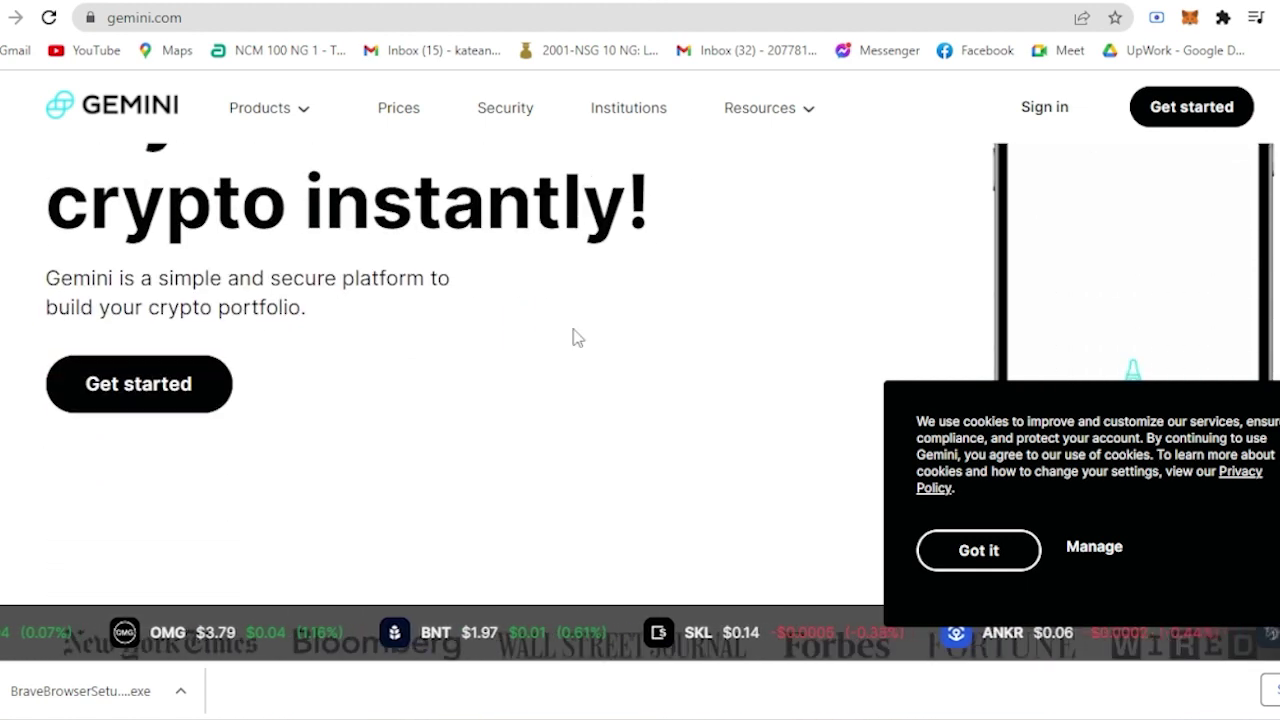
{"action": "scroll", "coordinate": [574, 337], "scroll_direction": "up", "scroll_amount": 2}
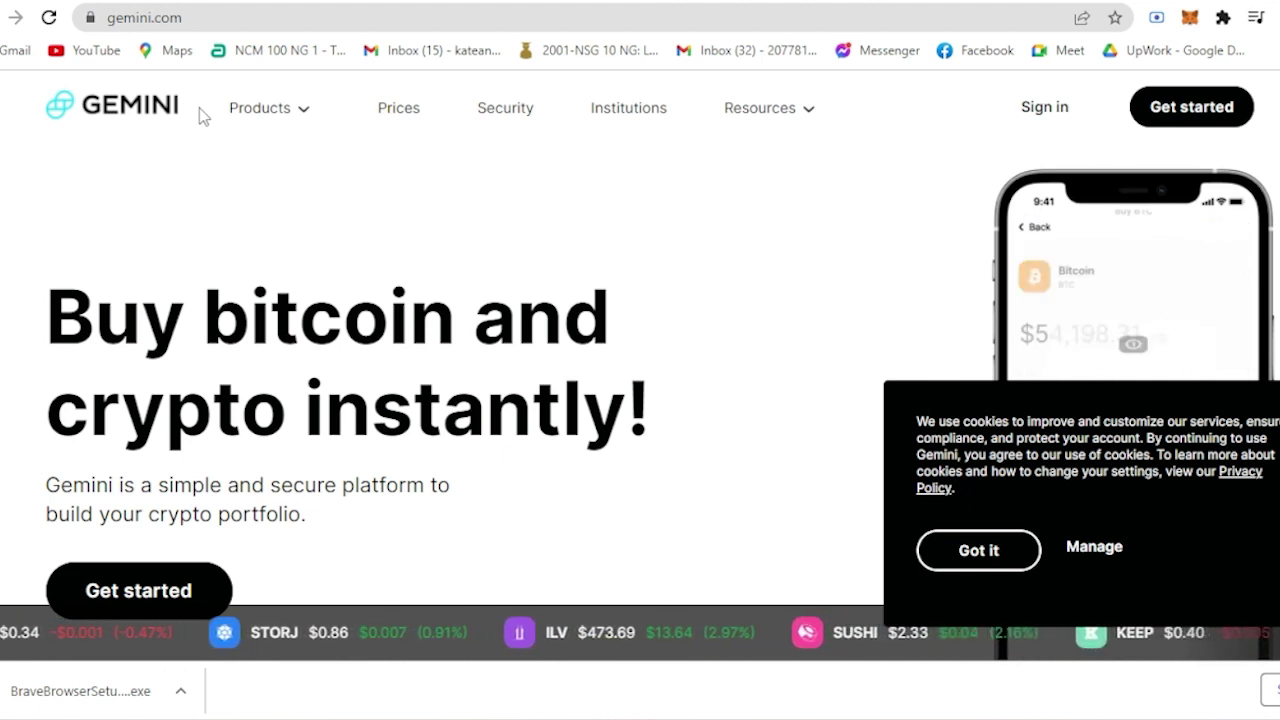
Return to Brave and close the wallet service selection without choosing a provider
{"action": "key", "text": "alt+Tab"}
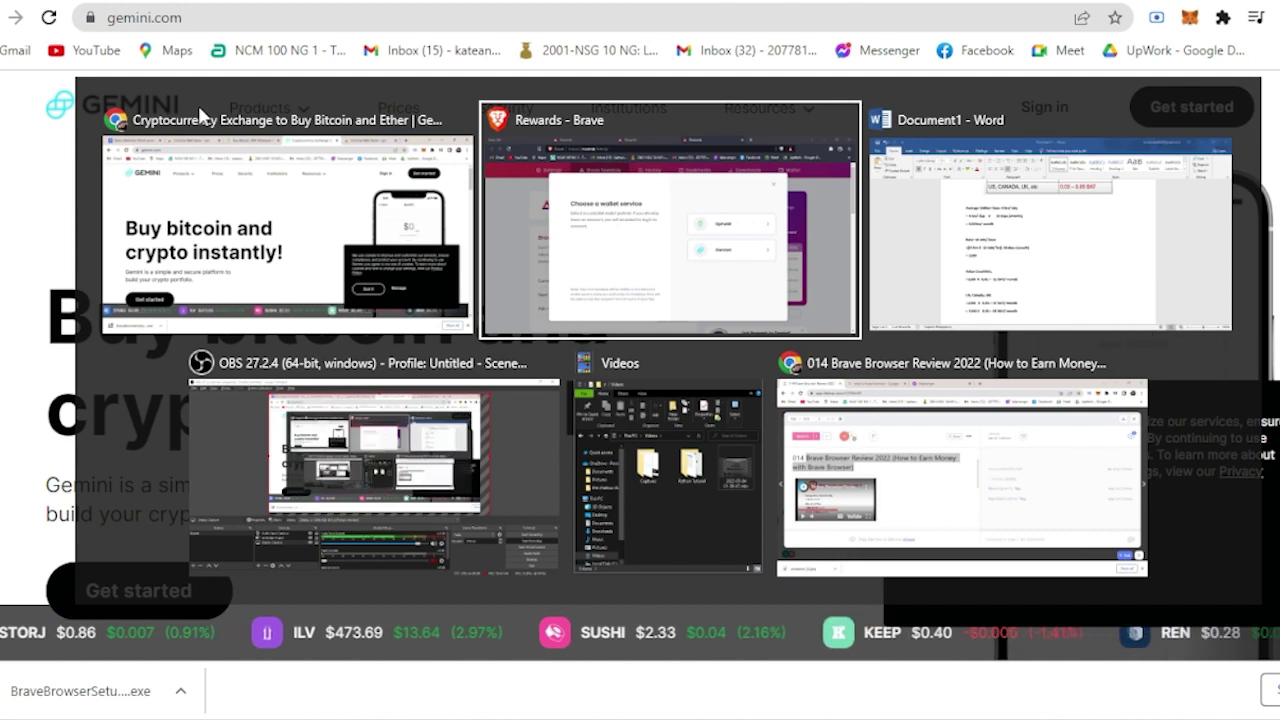
{"action": "left_click", "coordinate": [545, 252]}
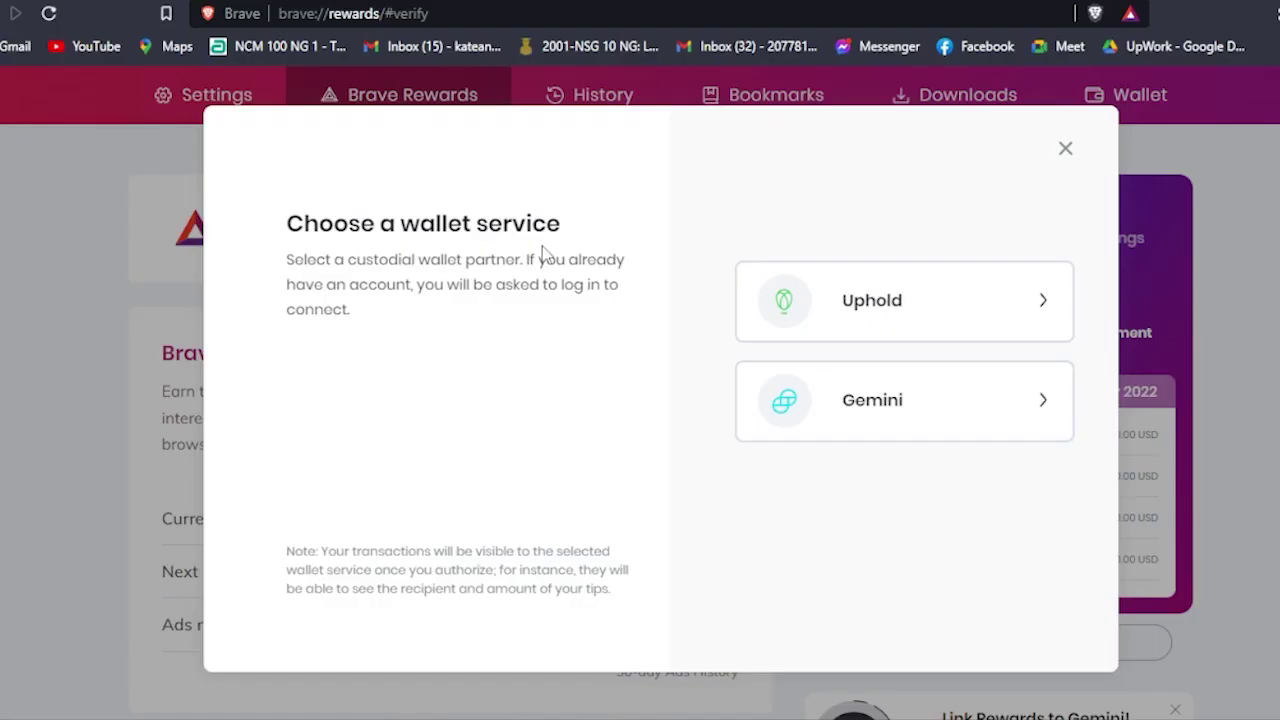
{"action": "left_click", "coordinate": [1065, 150]}
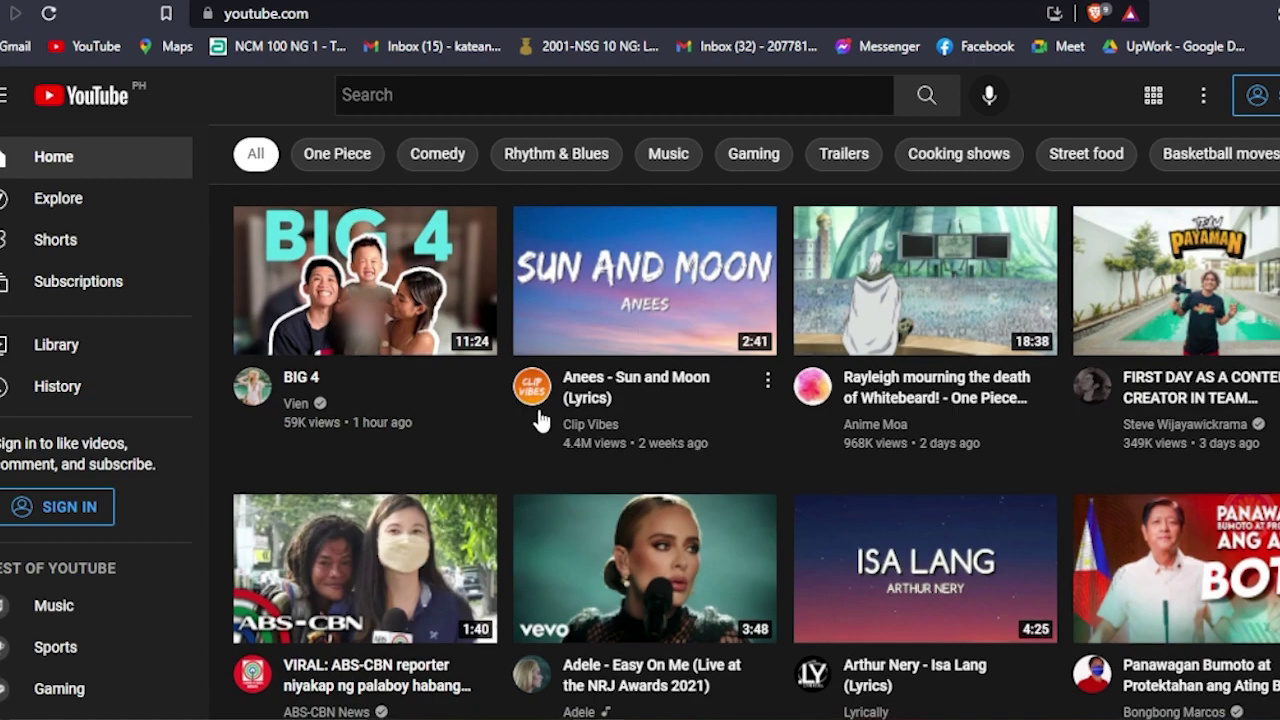
Browse the YouTube home page down to the Trending section and open the video titled BIG 4
{"action": "scroll", "coordinate": [540, 420], "scroll_direction": "down", "scroll_amount": 3}
{"action": "scroll", "coordinate": [560, 414], "scroll_direction": "down", "scroll_amount": 2}
{"action": "scroll", "coordinate": [556, 414], "scroll_direction": "down", "scroll_amount": 3}
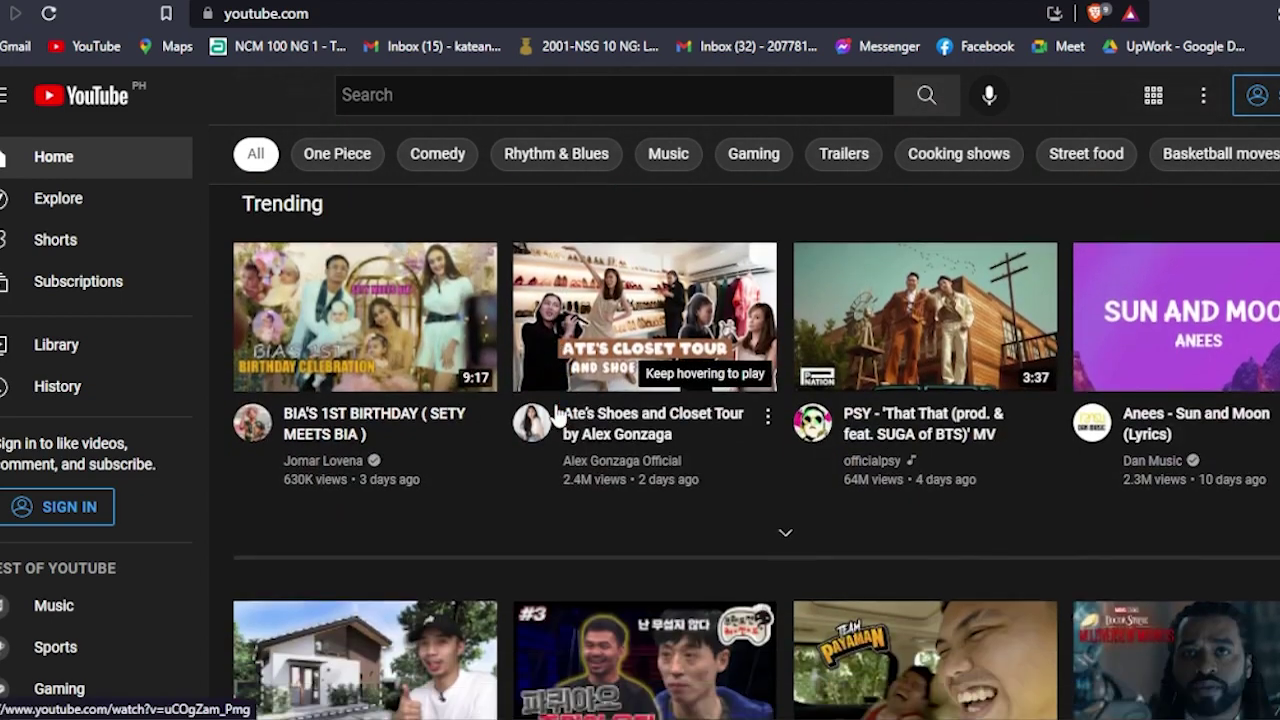
{"action": "scroll", "coordinate": [378, 408], "scroll_direction": "up", "scroll_amount": 6}
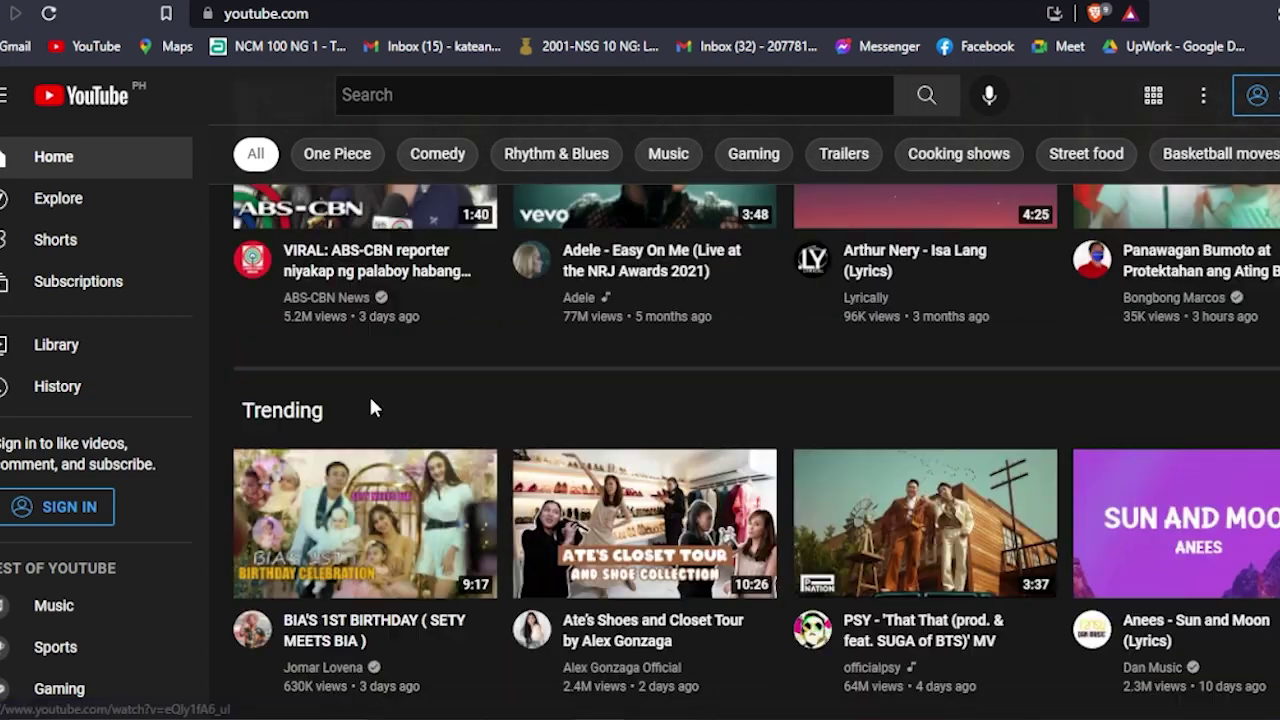
{"action": "left_click", "coordinate": [295, 383]}
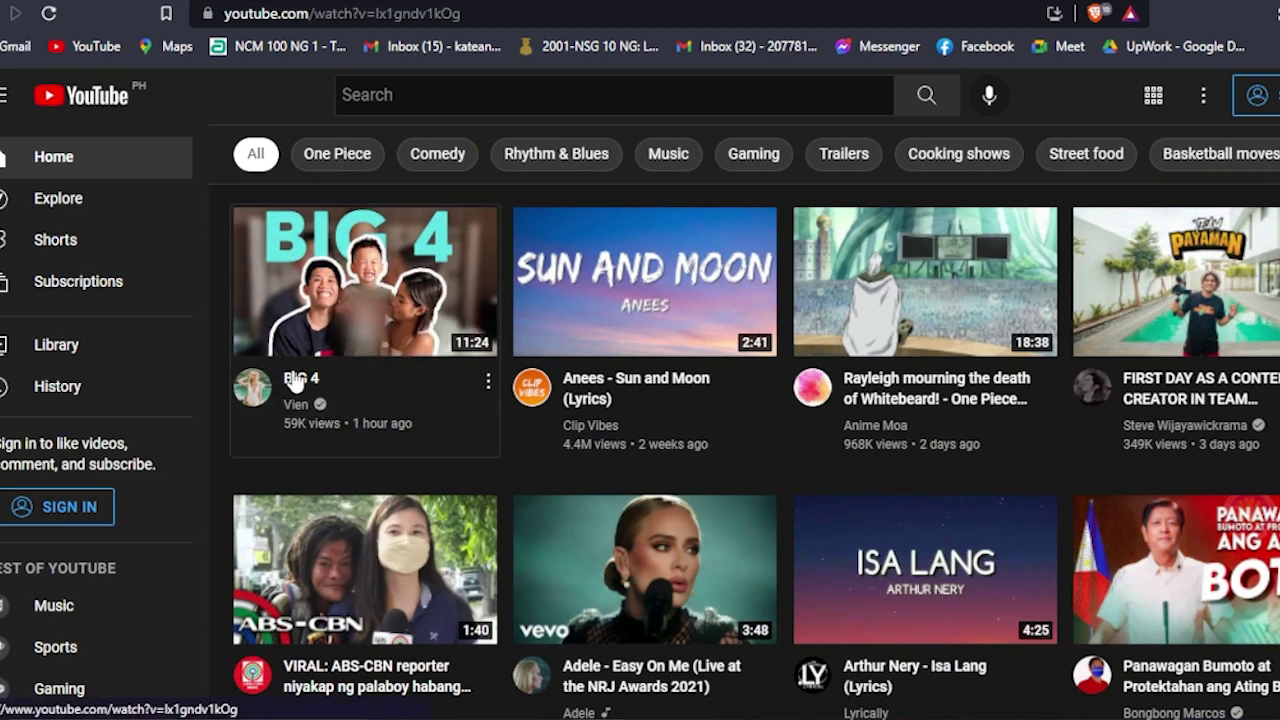